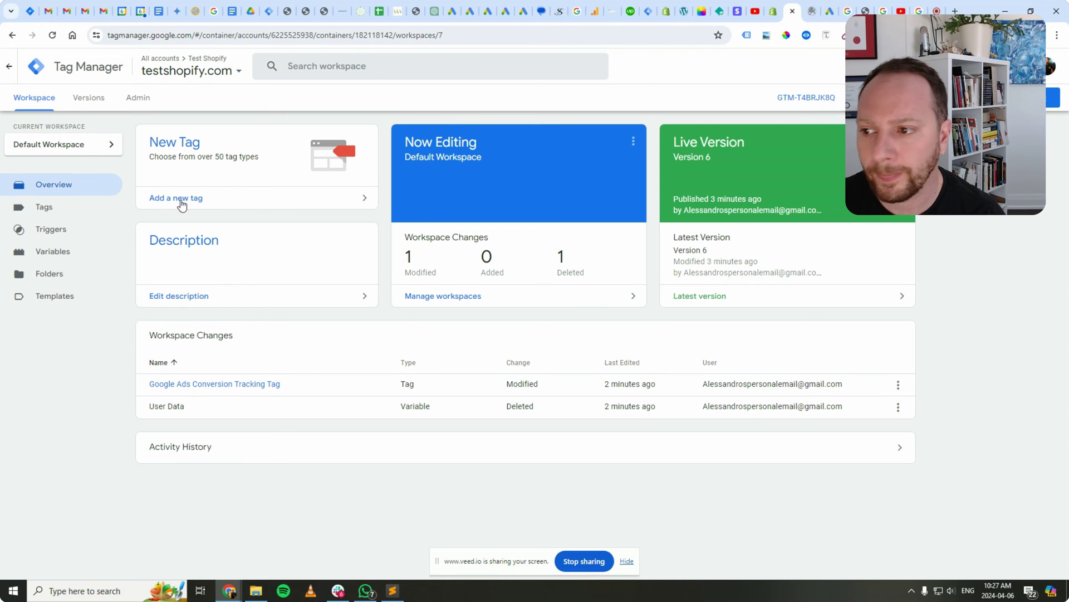
Edit the Google Ads Conversion Tracking Tag and check 'Include user-provided data from your website'
{"action": "left_click", "coordinate": [56, 212]}
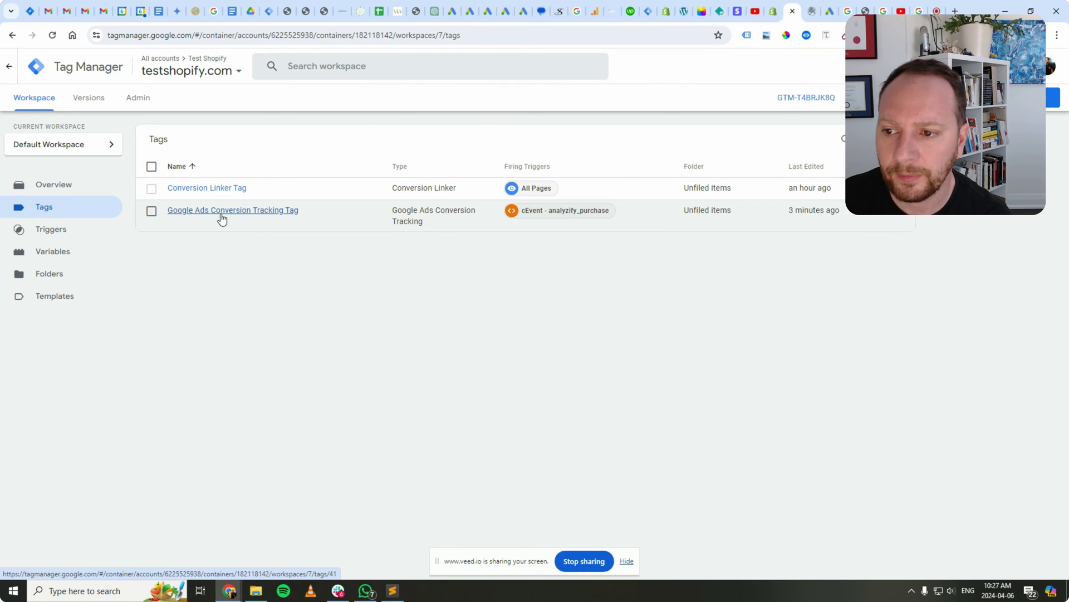
{"action": "left_click", "coordinate": [210, 213]}
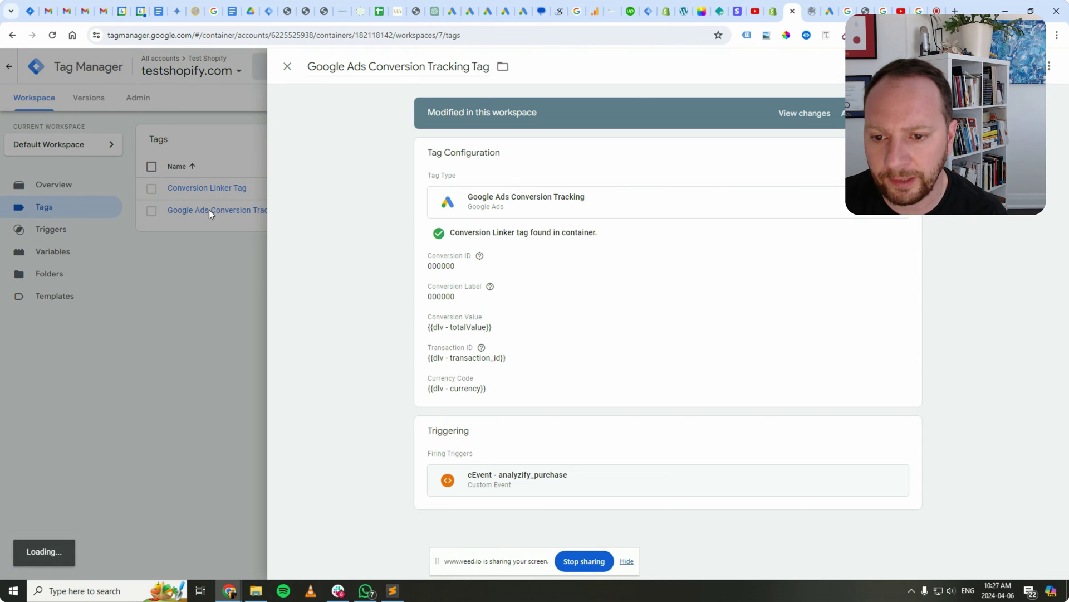
{"action": "left_click", "coordinate": [698, 291]}
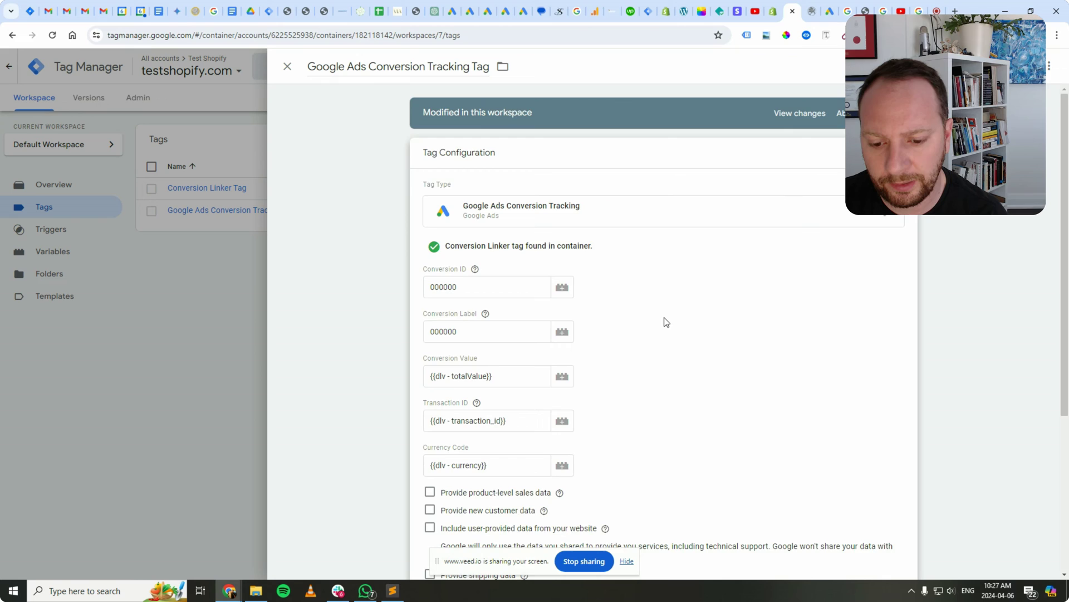
{"action": "scroll", "coordinate": [663, 320], "scroll_direction": "down", "scroll_amount": 2}
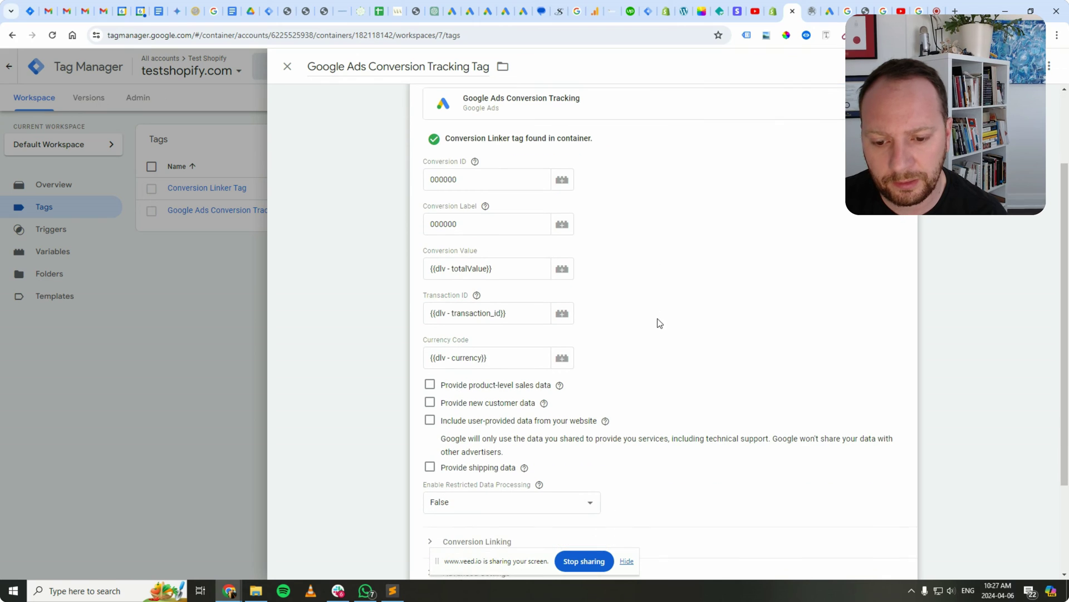
{"action": "left_click", "coordinate": [429, 418]}
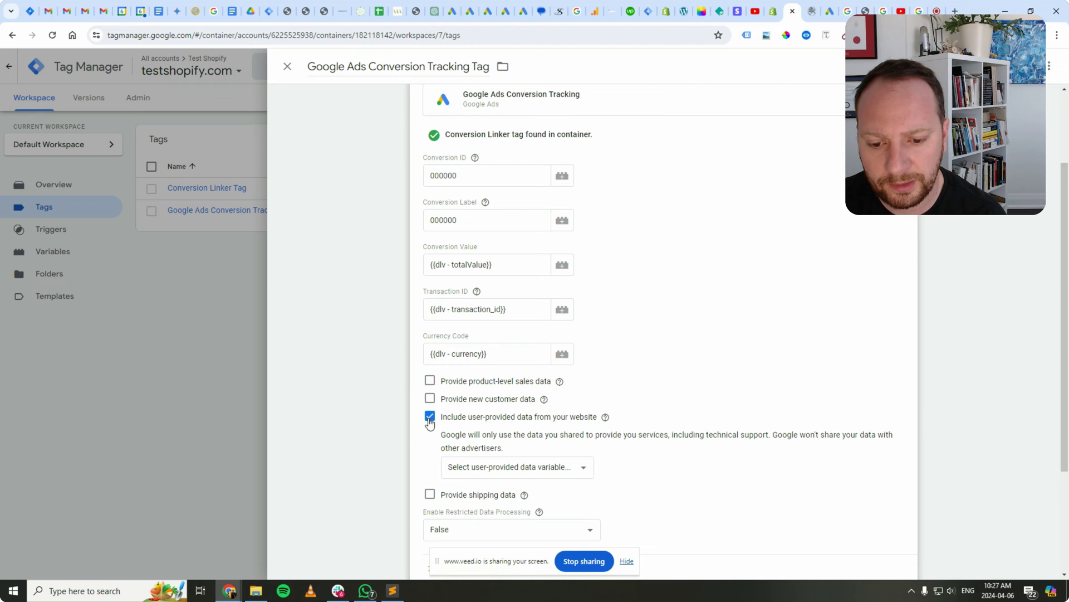
{"action": "left_click", "coordinate": [532, 469]}
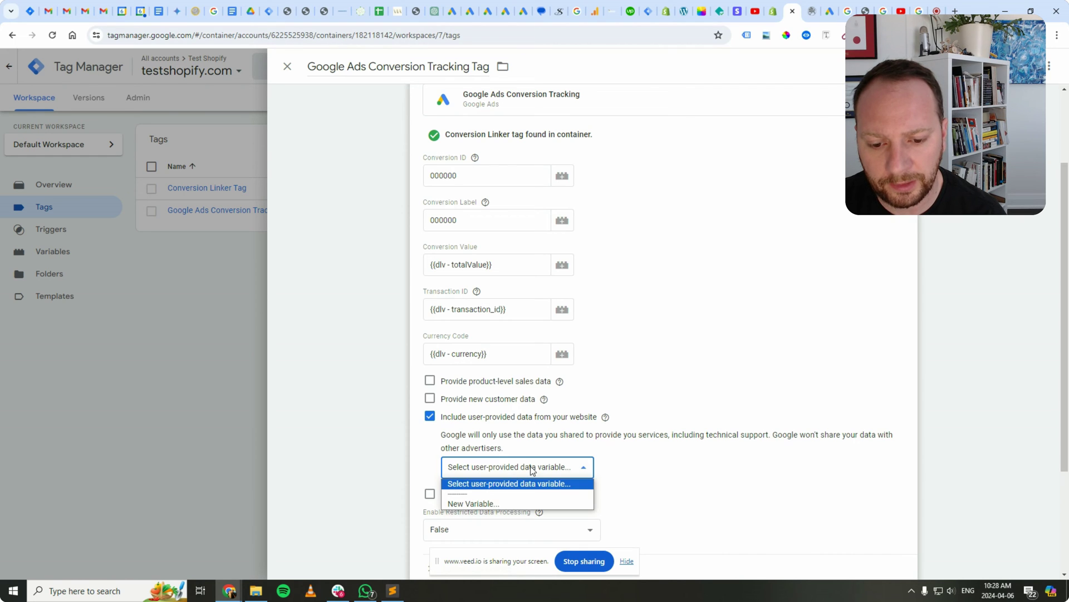
Create a new user-provided data variable named 'Customer Data'
{"action": "left_click", "coordinate": [476, 504]}
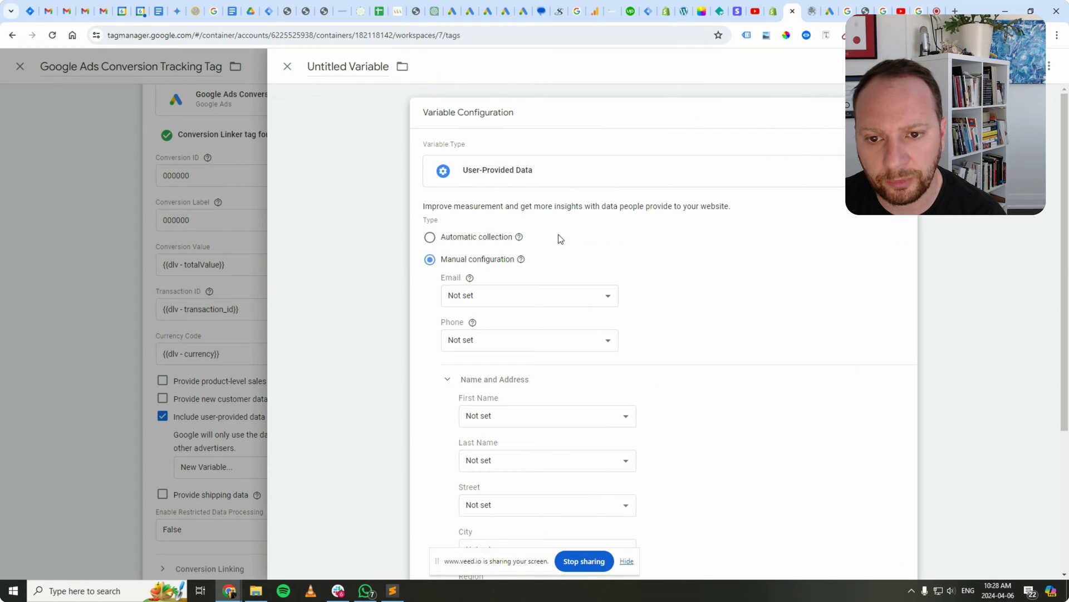
{"action": "triple_click", "coordinate": [363, 64]}
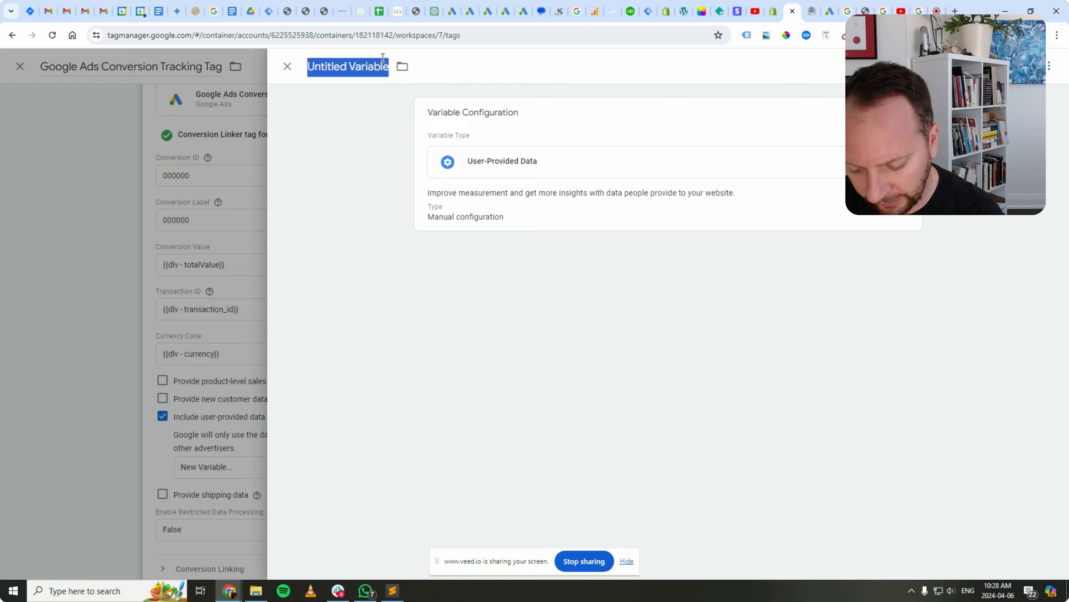
{"action": "type", "text": "User"}
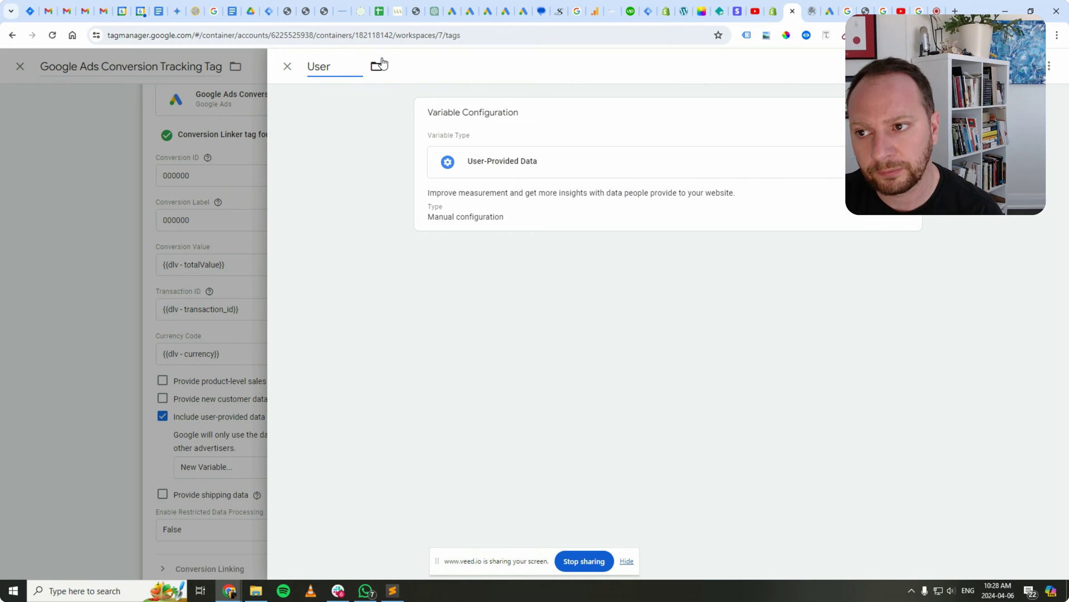
{"action": "key", "text": "ctrl+a"}
{"action": "type", "text": "C"}
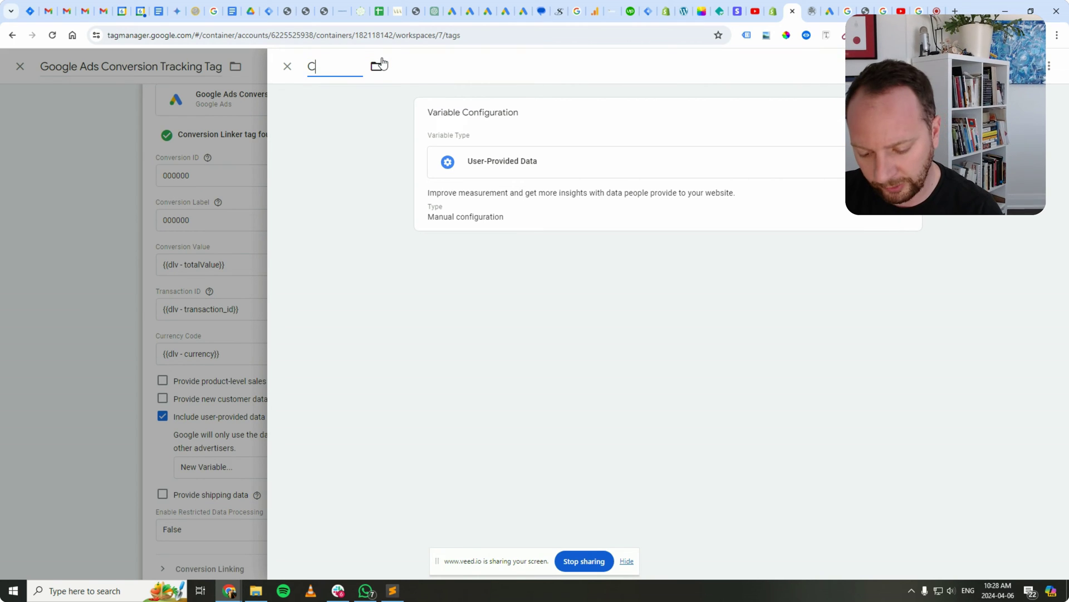
{"action": "type", "text": "ustomer"}
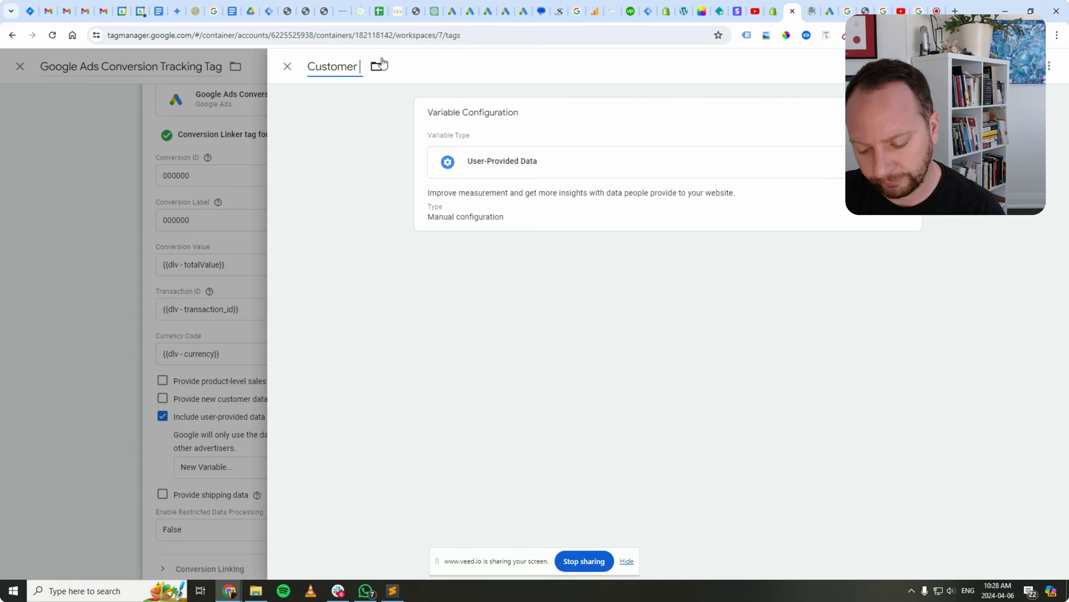
{"action": "type", "text": " Data"}
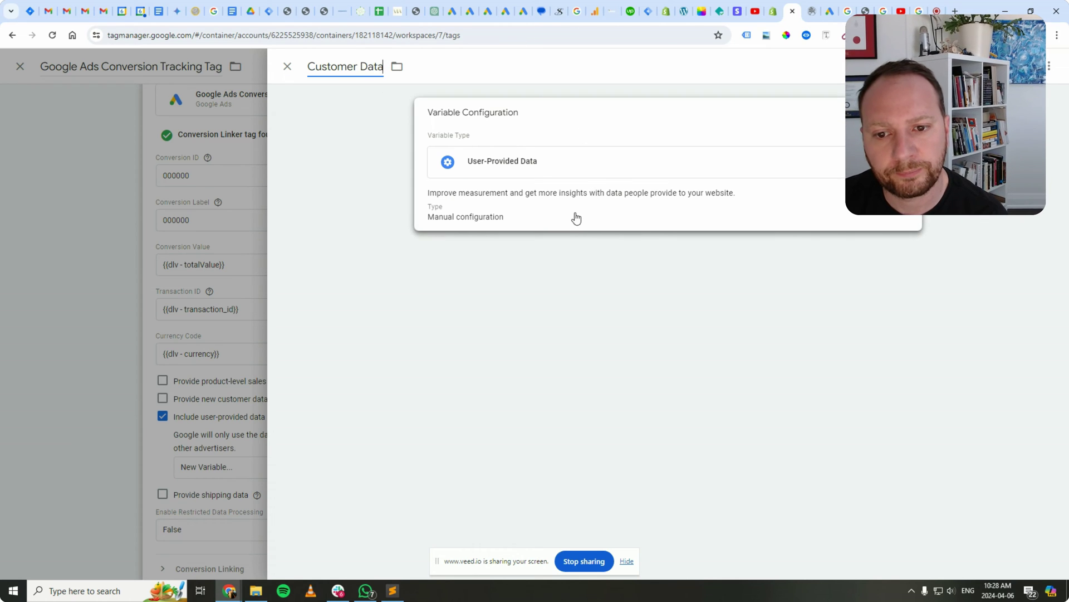
Set Customer Data to the Code type and choose a new variable as its Data Source
{"action": "left_click", "coordinate": [576, 217]}
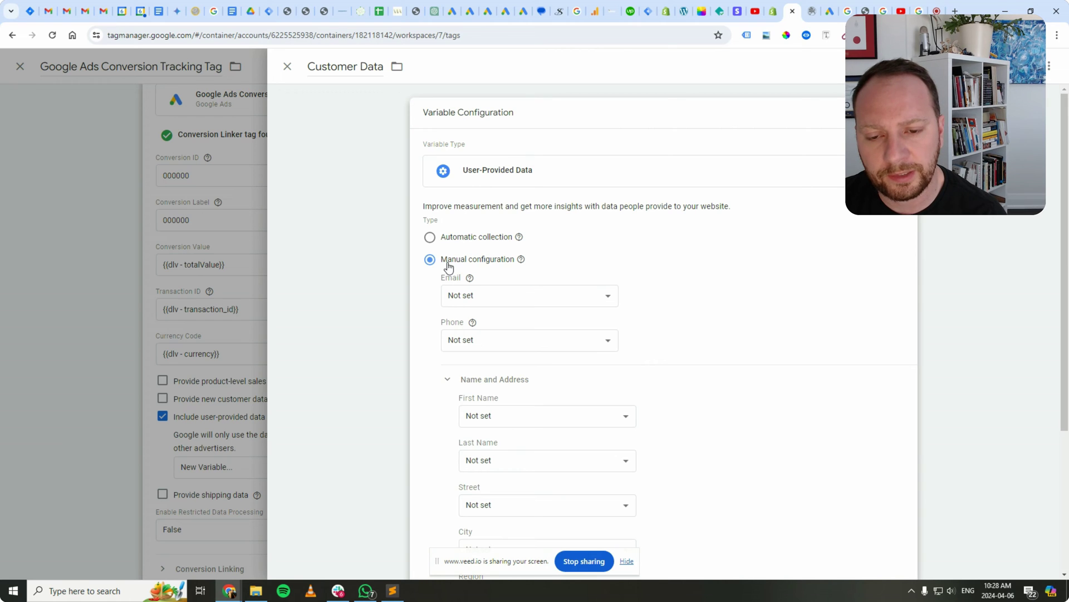
{"action": "scroll", "coordinate": [518, 285], "scroll_direction": "down", "scroll_amount": 4}
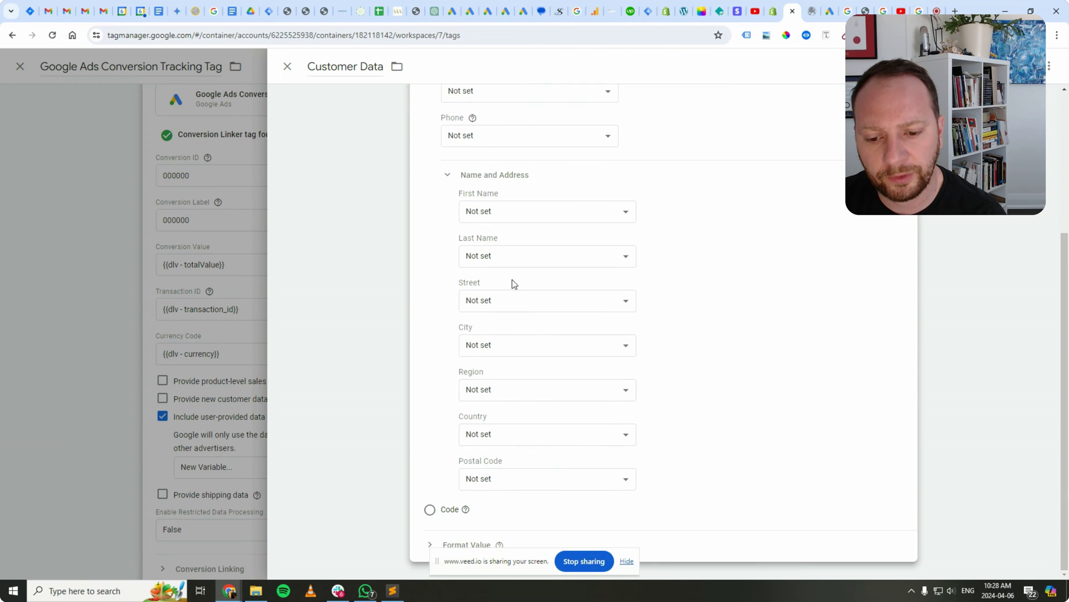
{"action": "left_click", "coordinate": [430, 509]}
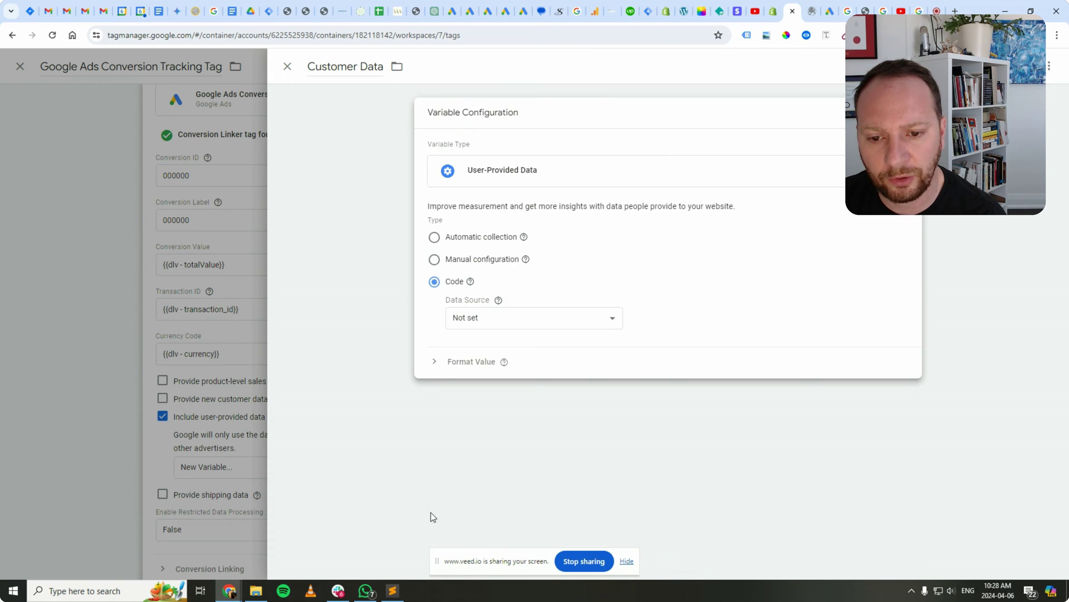
{"action": "left_click", "coordinate": [471, 321]}
{"action": "scroll", "coordinate": [475, 385], "scroll_direction": "down", "scroll_amount": 10}
{"action": "scroll", "coordinate": [475, 384], "scroll_direction": "up", "scroll_amount": 10}
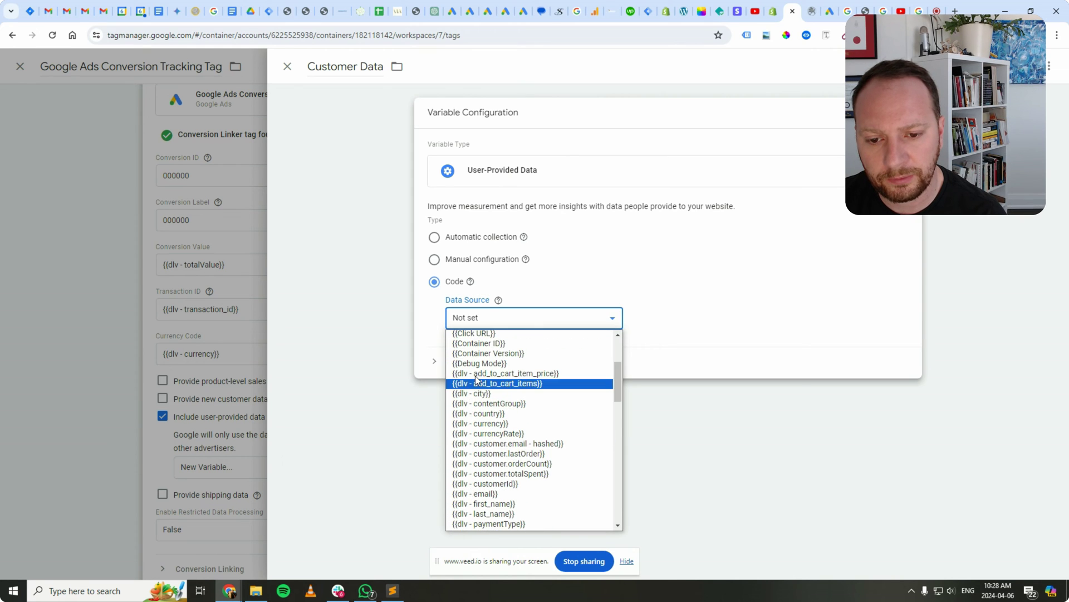
{"action": "scroll", "coordinate": [475, 373], "scroll_direction": "down", "scroll_amount": 10}
{"action": "scroll", "coordinate": [477, 379], "scroll_direction": "down", "scroll_amount": 2}
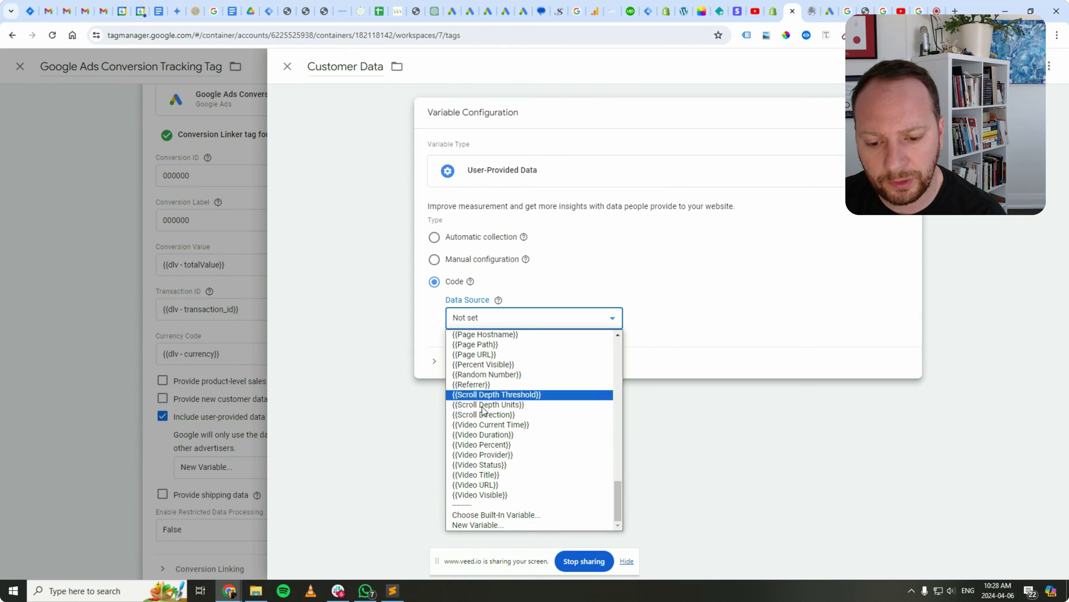
{"action": "left_click", "coordinate": [483, 524]}
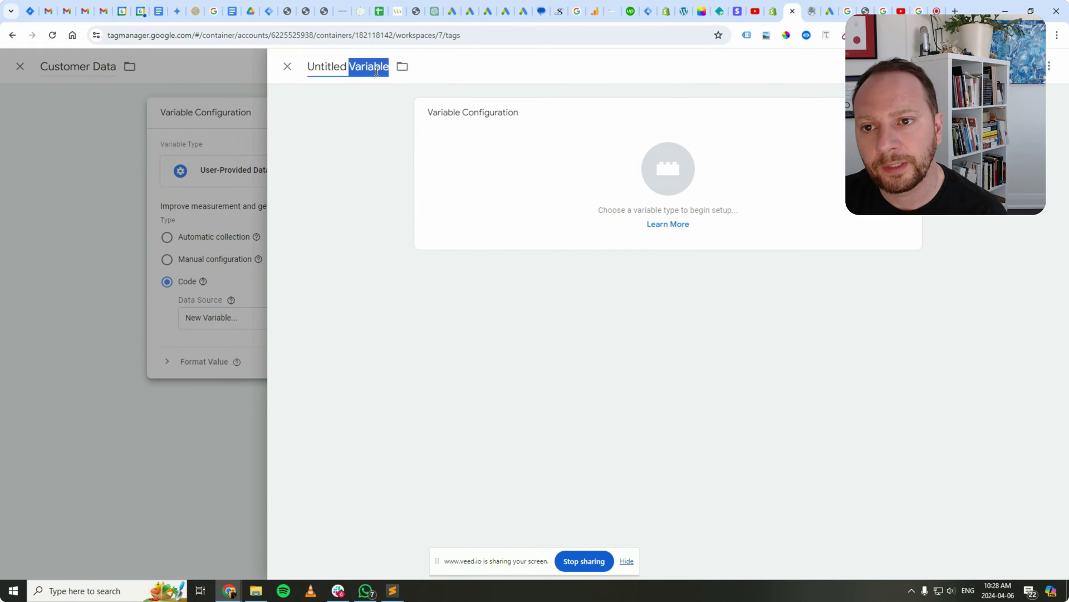
Name the new variable 'Shopify Enhanced Conversion Variables (Customer Data)' and make it Custom JavaScript
{"action": "triple_click", "coordinate": [378, 66]}
{"action": "type", "text": "Sh"}
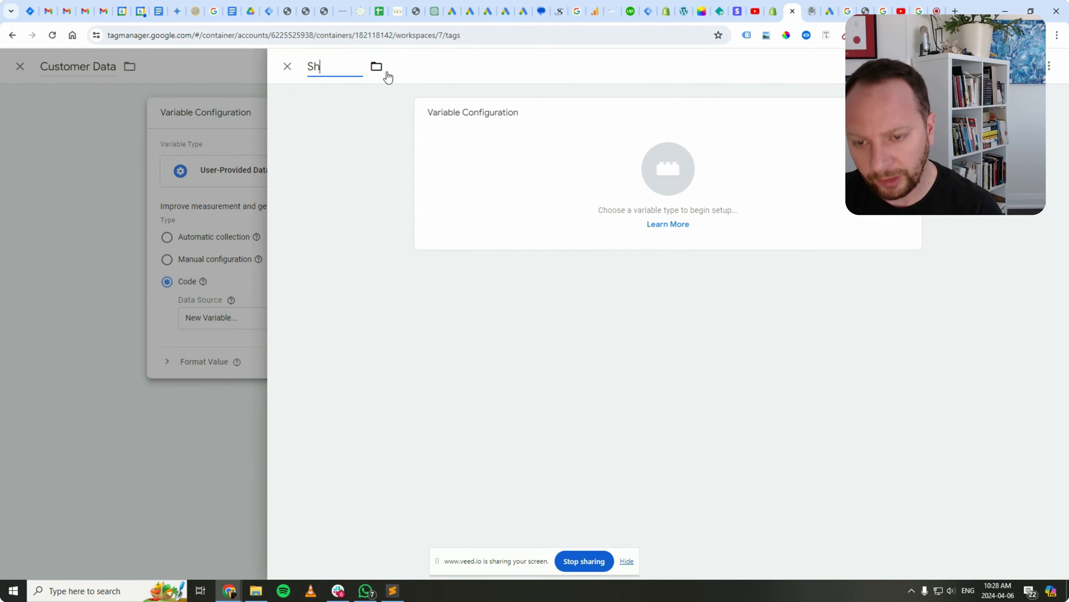
{"action": "type", "text": "opify Enhanced COnv"}
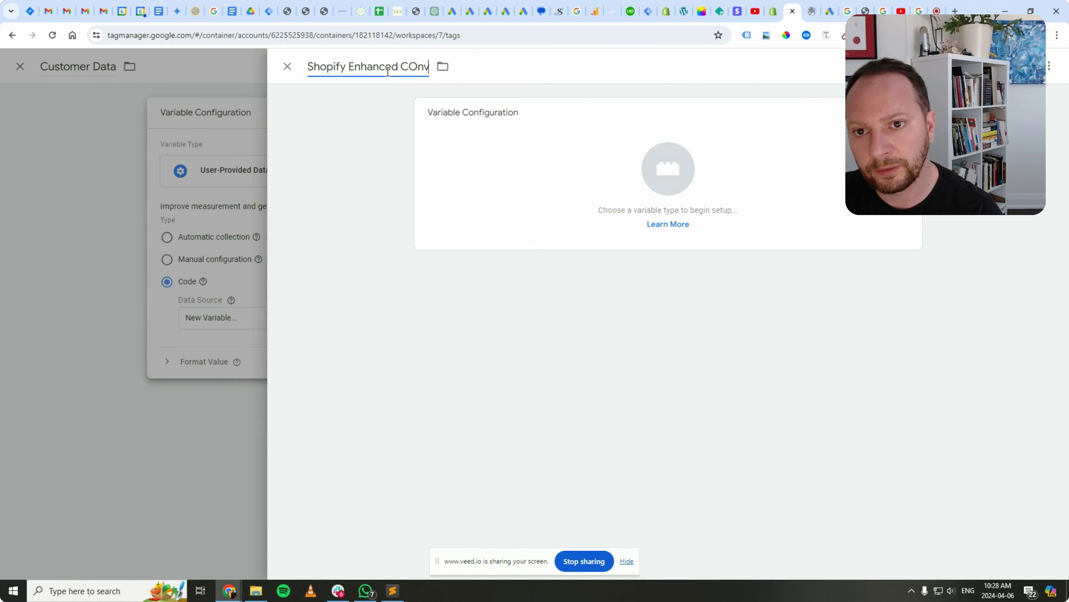
{"action": "key", "text": "BackSpace"}
{"action": "key", "text": "BackSpace"}
{"action": "type", "text": "onversi"}
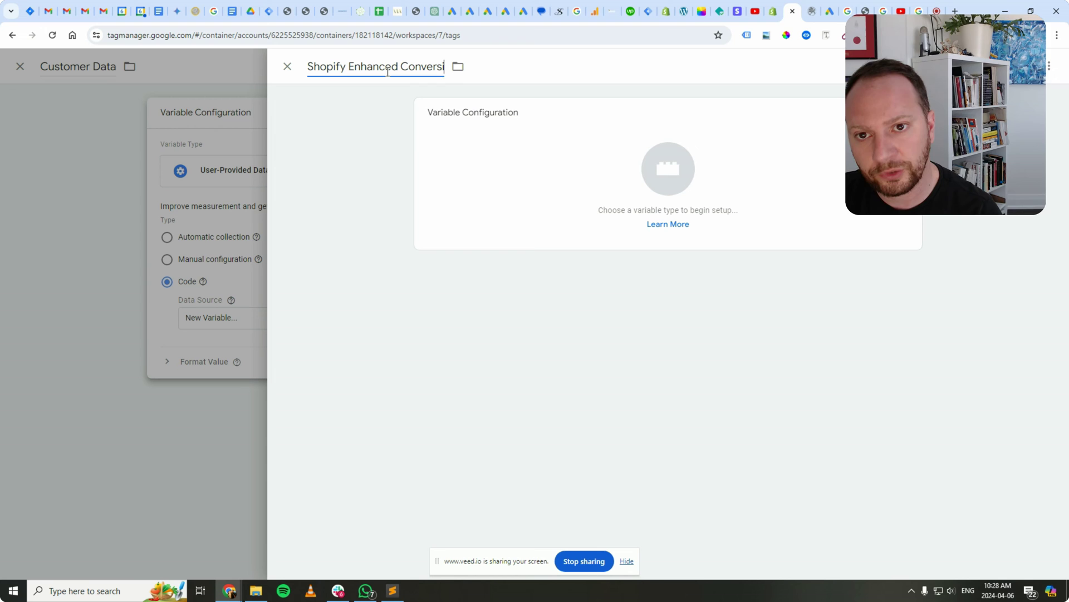
{"action": "type", "text": "on Variabl"}
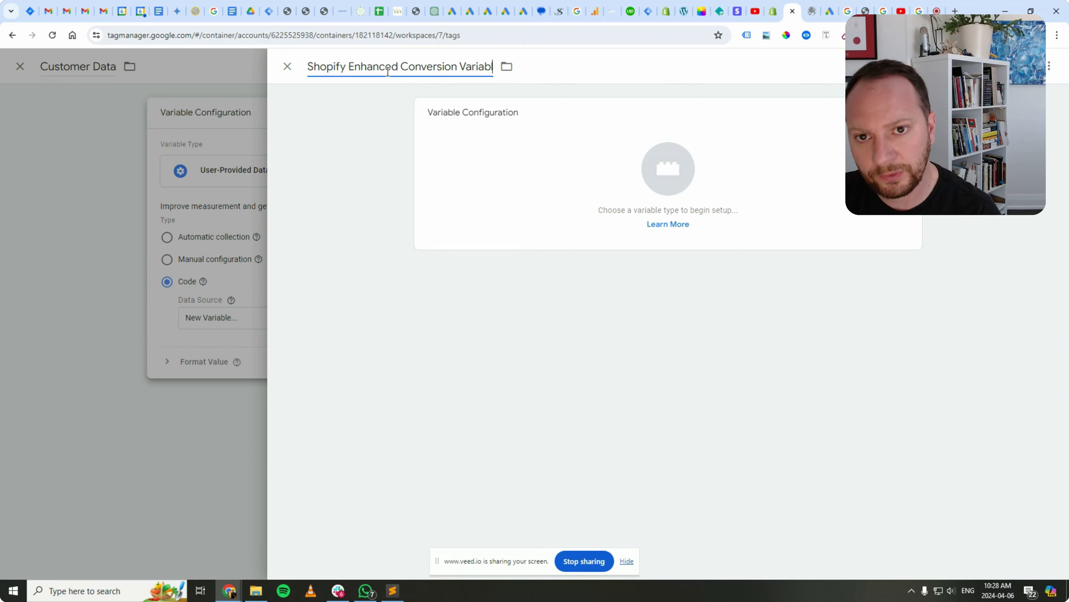
{"action": "type", "text": "es (C)"}
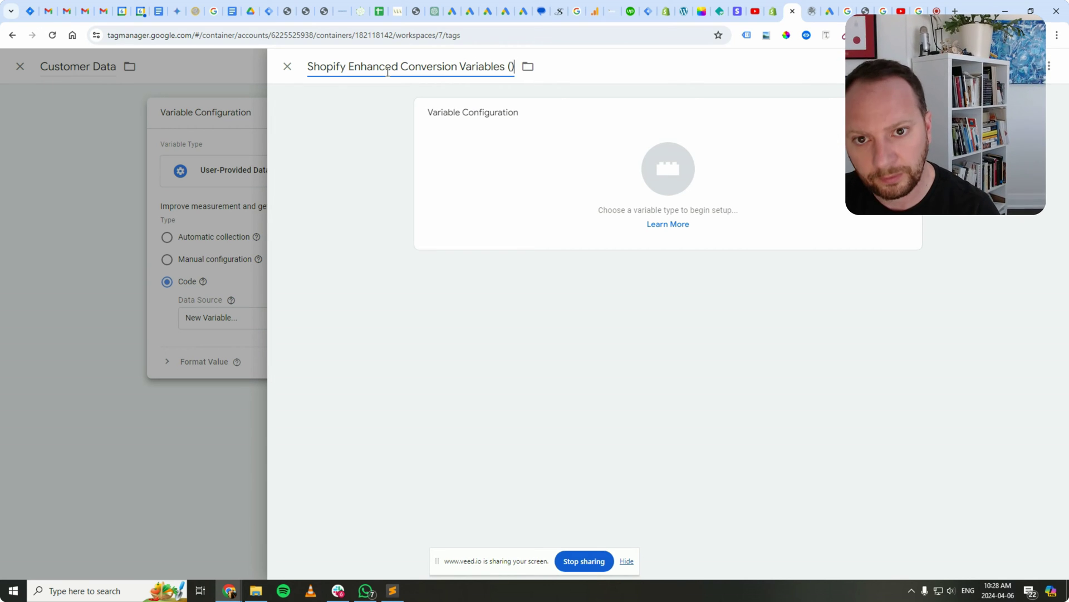
{"action": "type", "text": "ustomer "}
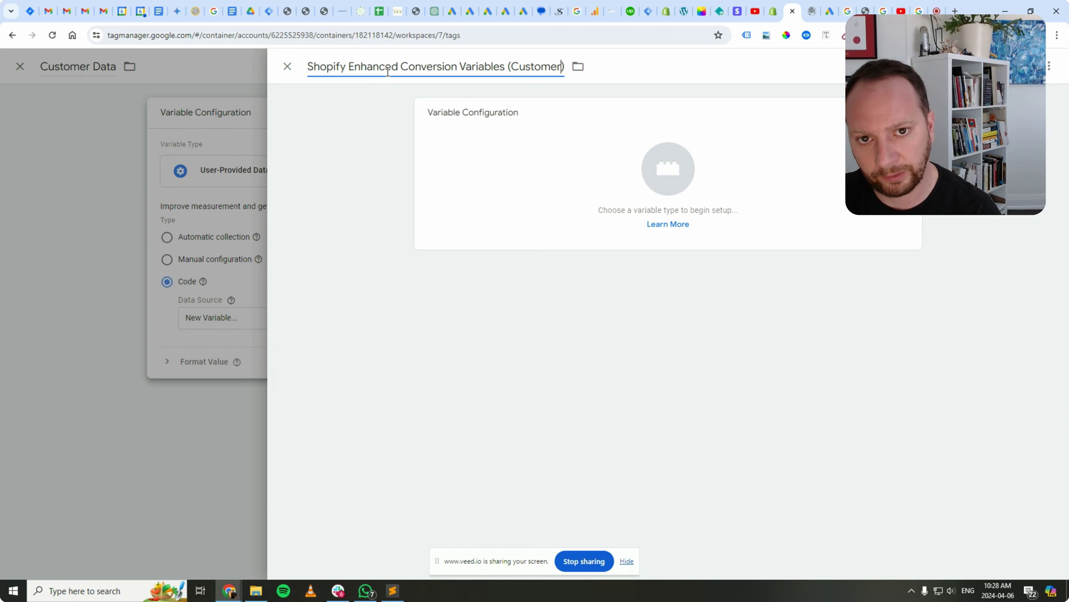
{"action": "type", "text": "Data"}
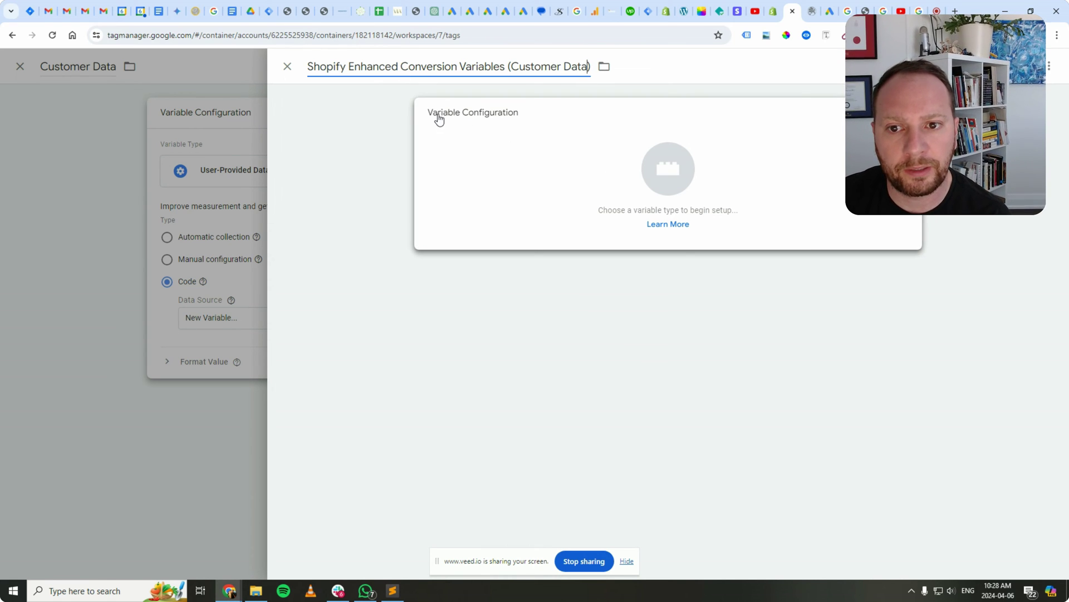
{"action": "left_click", "coordinate": [717, 158]}
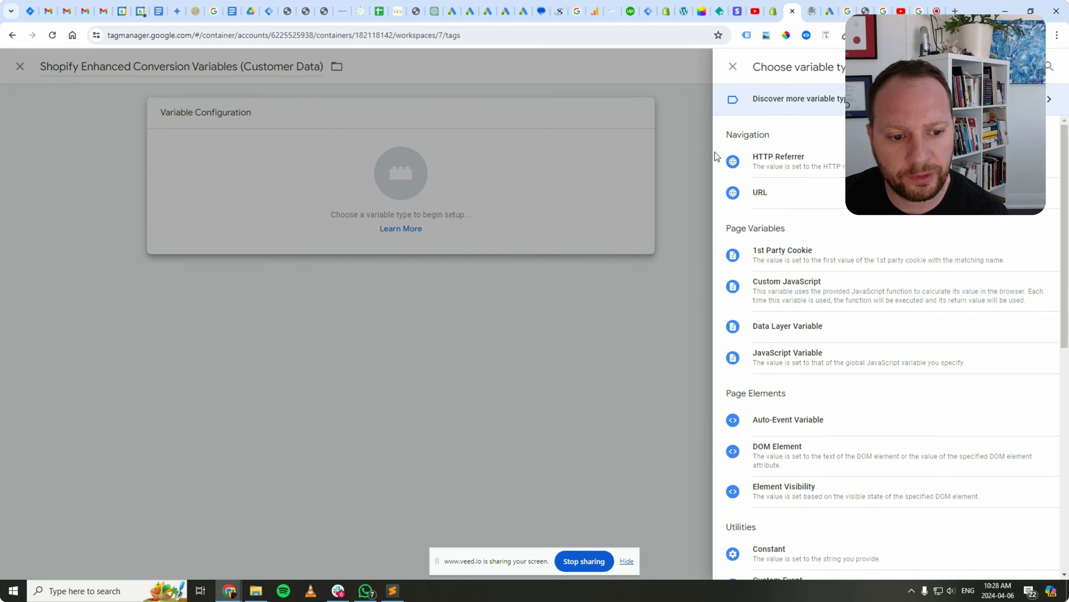
{"action": "left_click", "coordinate": [798, 296]}
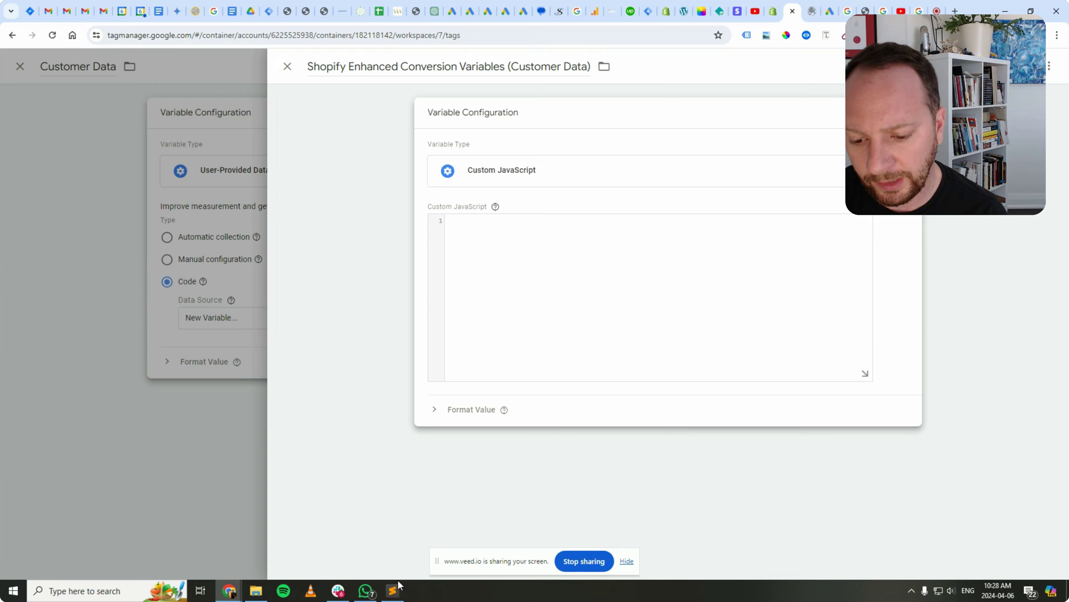
Copy the prepared Shopify checkout customer-data function from Sublime Text
{"action": "mouse_move", "coordinate": [390, 596]}
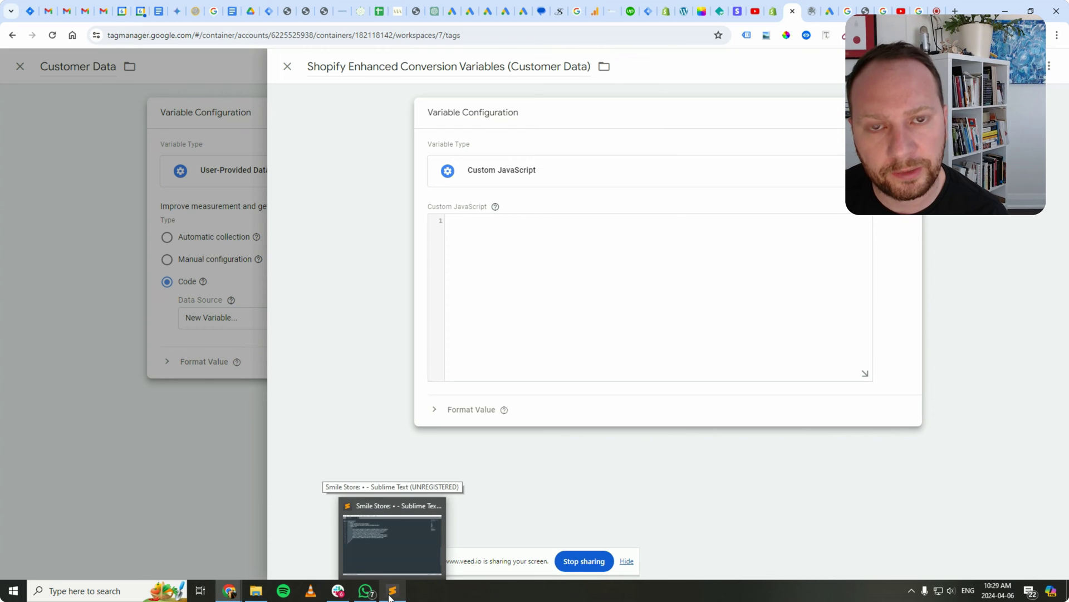
{"action": "left_click", "coordinate": [390, 596]}
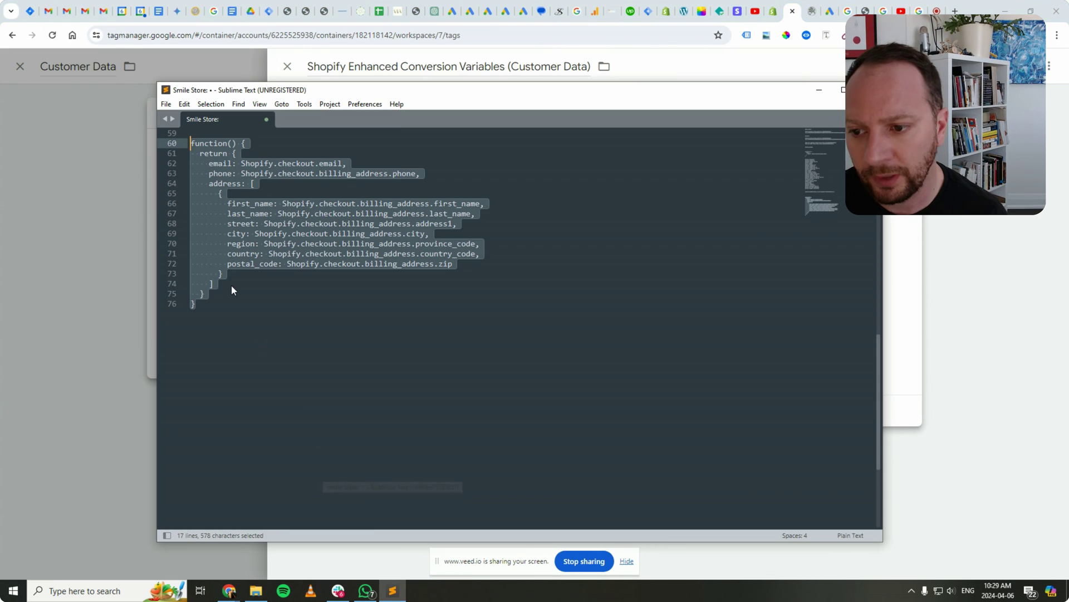
{"action": "right_click", "coordinate": [215, 160]}
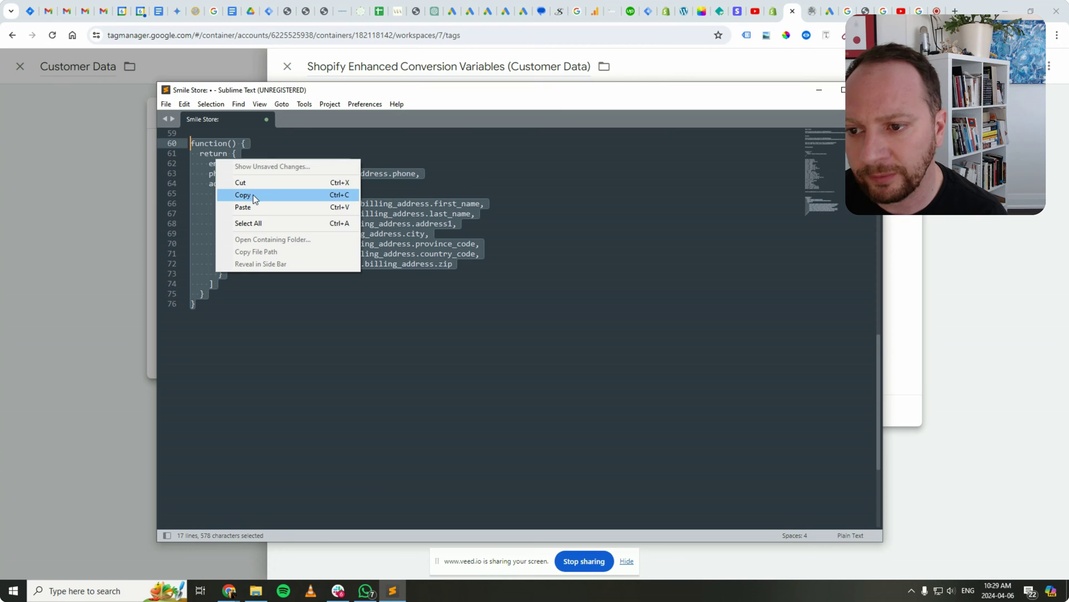
{"action": "left_click", "coordinate": [253, 195]}
Paste the function returning Shopify checkout email, phone and billing address into the Custom JavaScript field
{"action": "left_click", "coordinate": [821, 92]}
{"action": "left_click", "coordinate": [496, 234]}
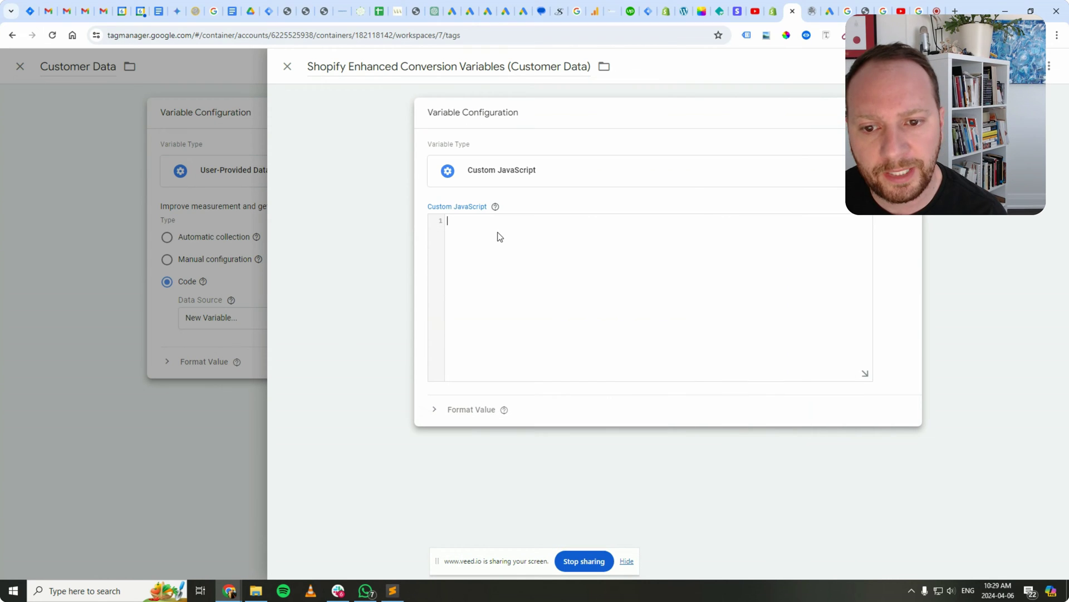
{"action": "key", "text": "ctrl+v"}
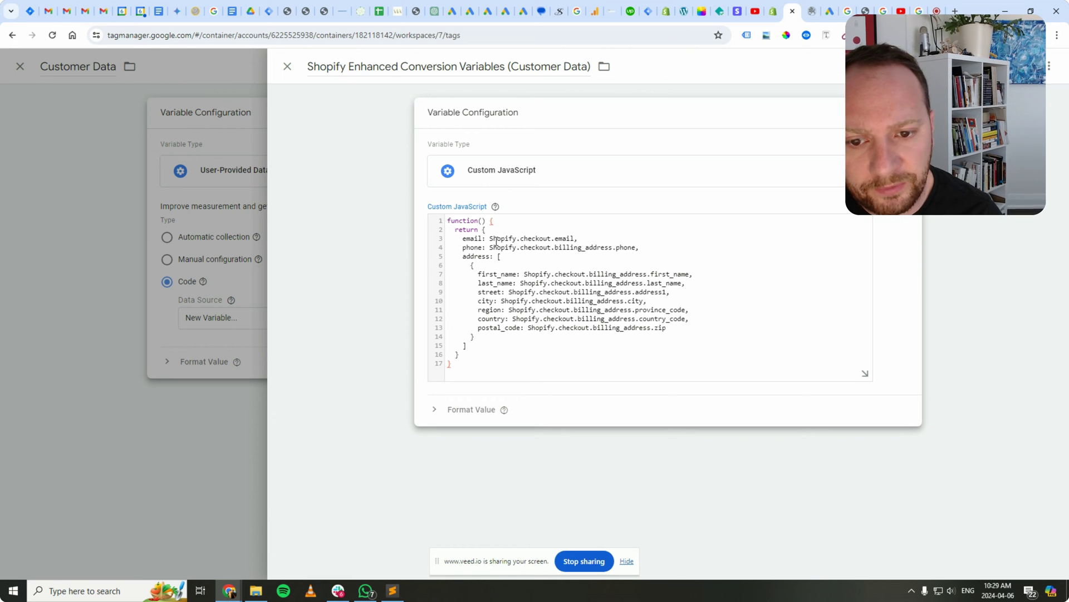
{"action": "left_click_drag", "start_coordinate": [491, 238], "coordinate": [575, 239]}
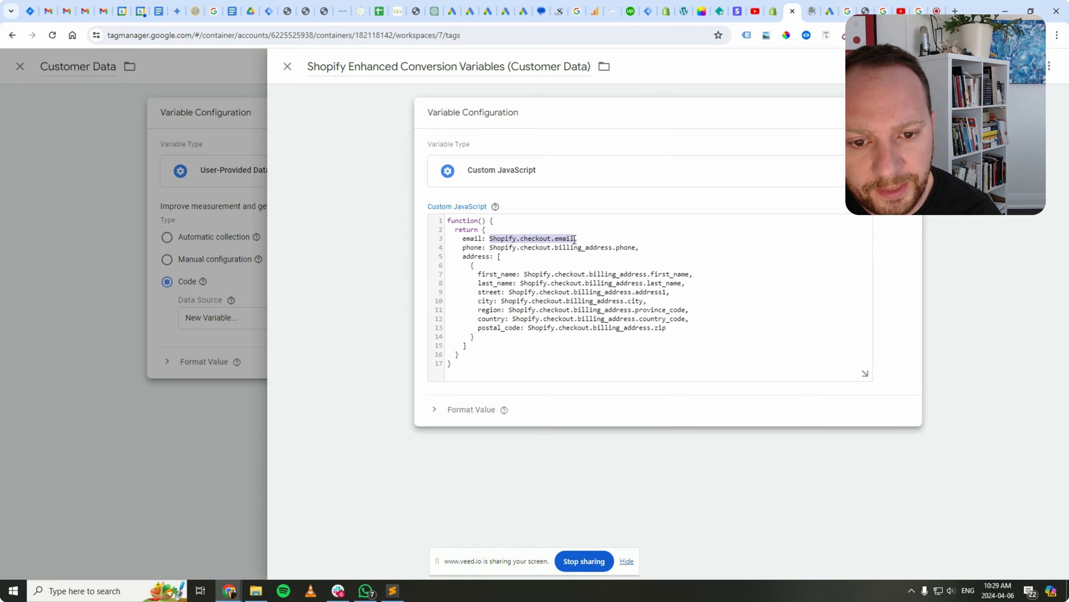
{"action": "left_click", "coordinate": [491, 238]}
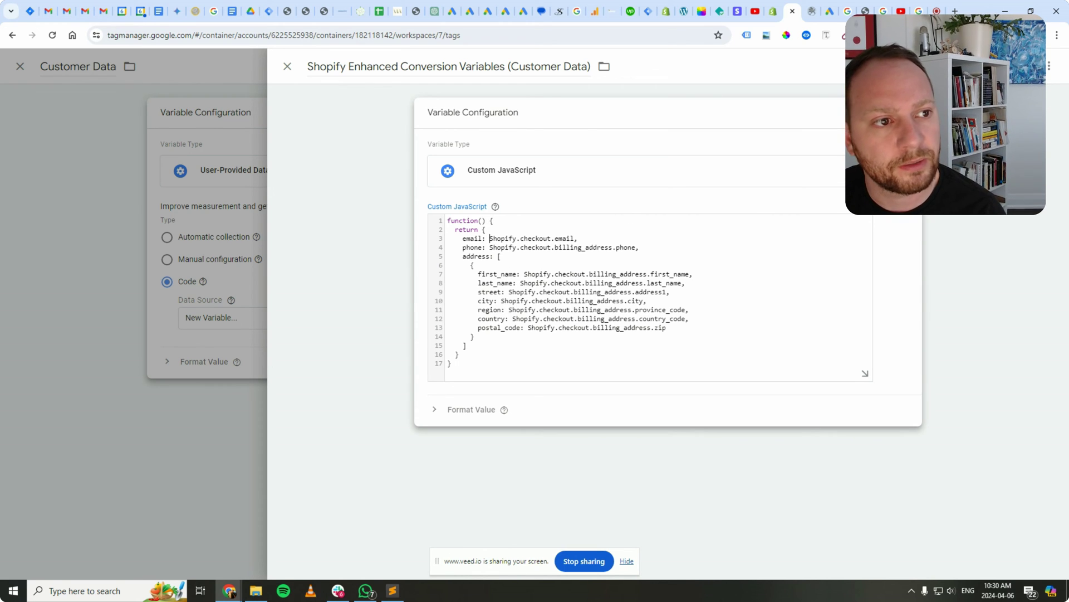
Save the Custom JavaScript variable, the Customer Data variable and the Google Ads conversion tag
{"action": "left_click", "coordinate": [1022, 67]}
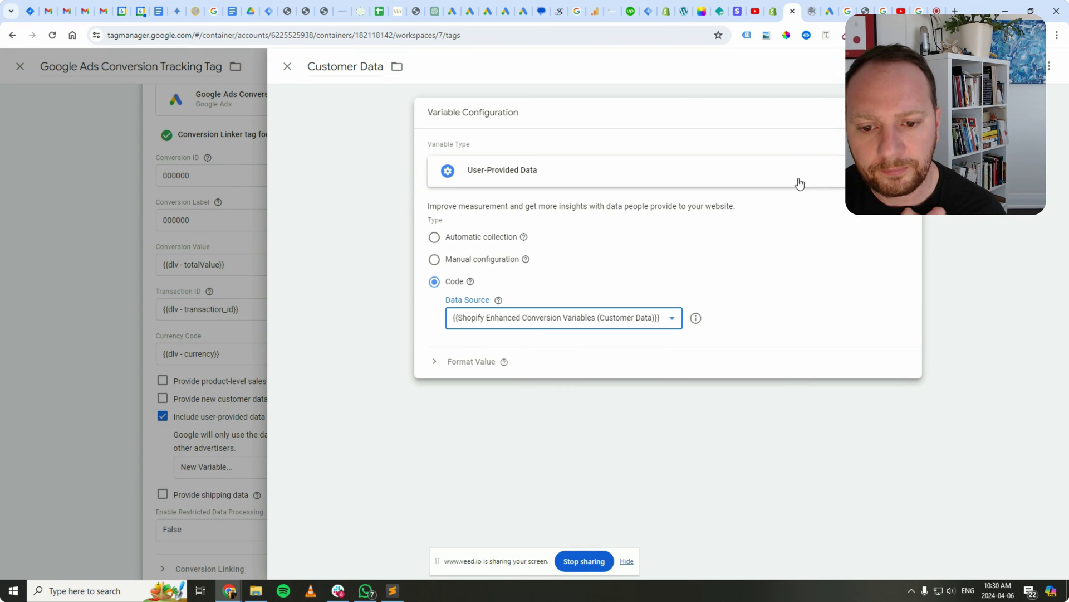
{"action": "left_click", "coordinate": [1022, 66]}
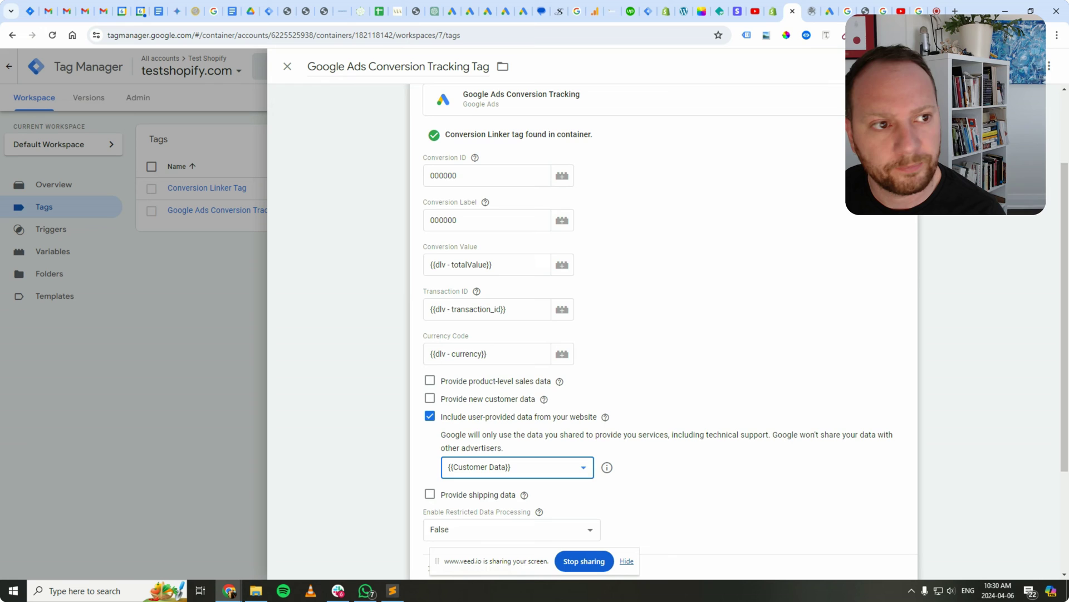
{"action": "left_click", "coordinate": [1022, 67]}
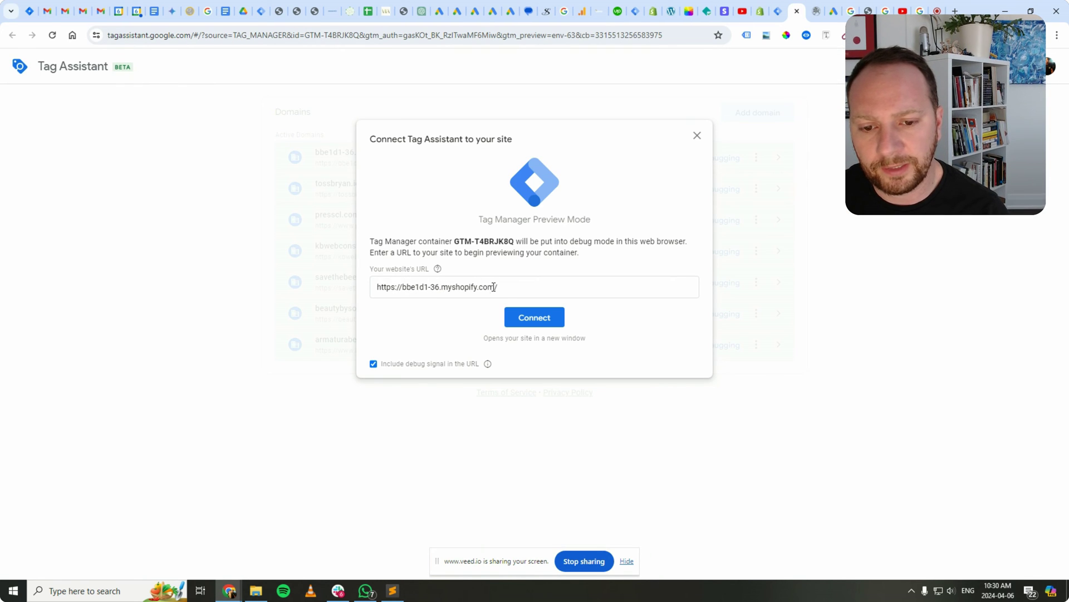
Connect Tag Assistant to bbe1d1-36.myshopify.com and dismiss the Connected! confirmation
{"action": "left_click", "coordinate": [532, 319]}
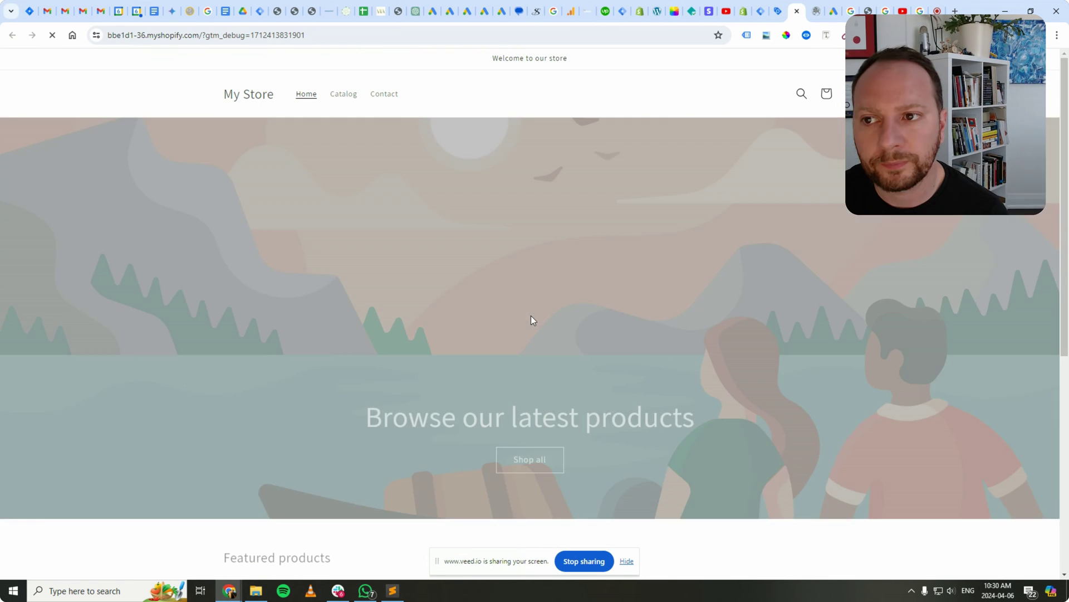
{"action": "scroll", "coordinate": [533, 305], "scroll_direction": "down", "scroll_amount": 1}
{"action": "scroll", "coordinate": [532, 309], "scroll_direction": "down", "scroll_amount": 1}
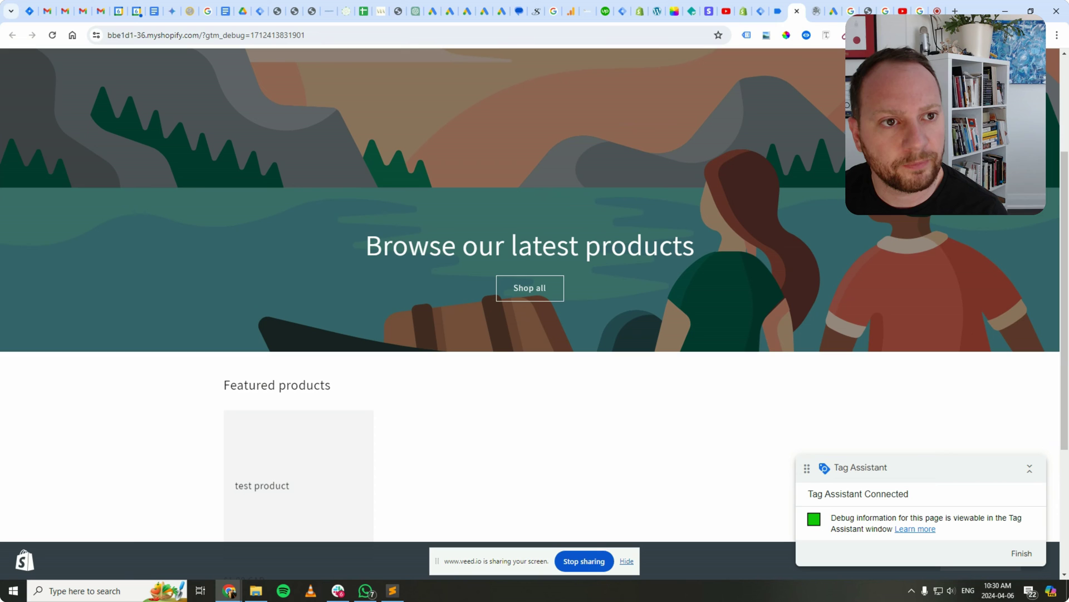
{"action": "left_click", "coordinate": [779, 11]}
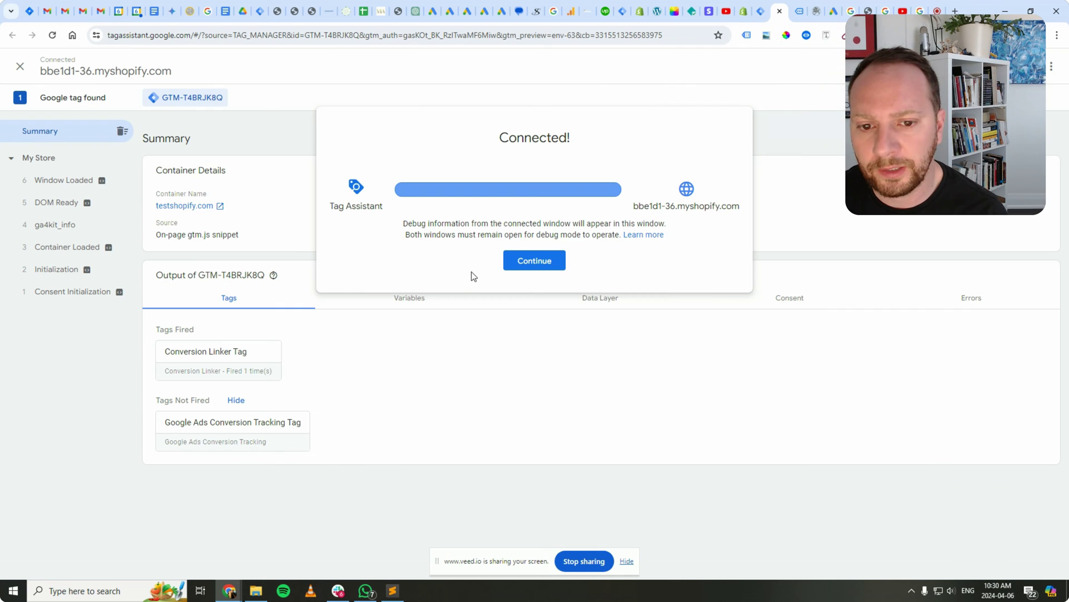
{"action": "left_click", "coordinate": [535, 258]}
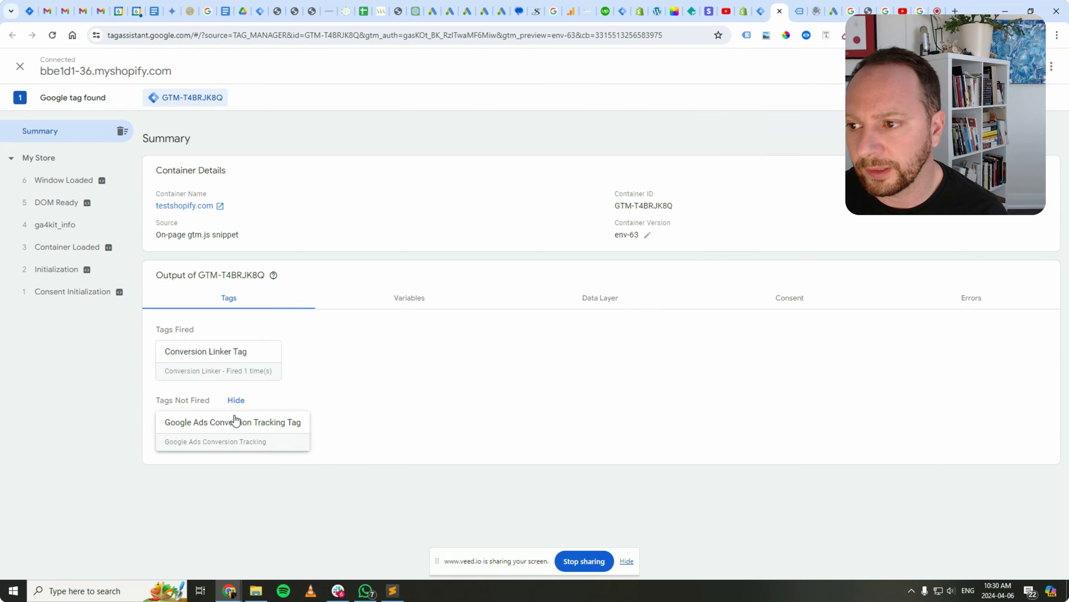
Enable Tag Assistant Legacy on the store tab and open the $1.00 test product
{"action": "left_click", "coordinate": [804, 11]}
{"action": "scroll", "coordinate": [538, 380], "scroll_direction": "down", "scroll_amount": 2}
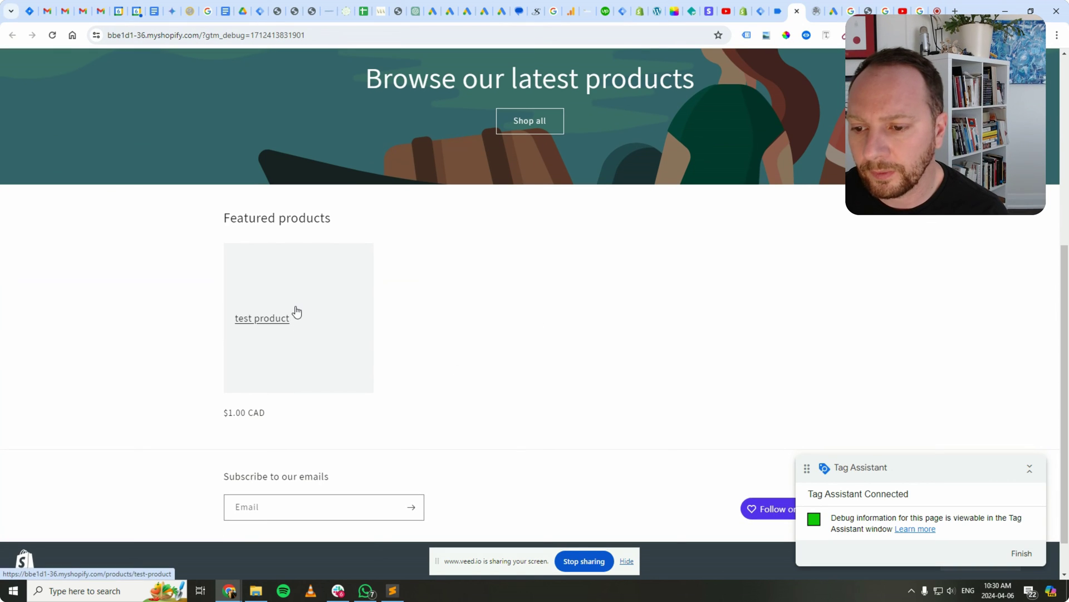
{"action": "left_click", "coordinate": [746, 34]}
{"action": "left_click", "coordinate": [543, 196]}
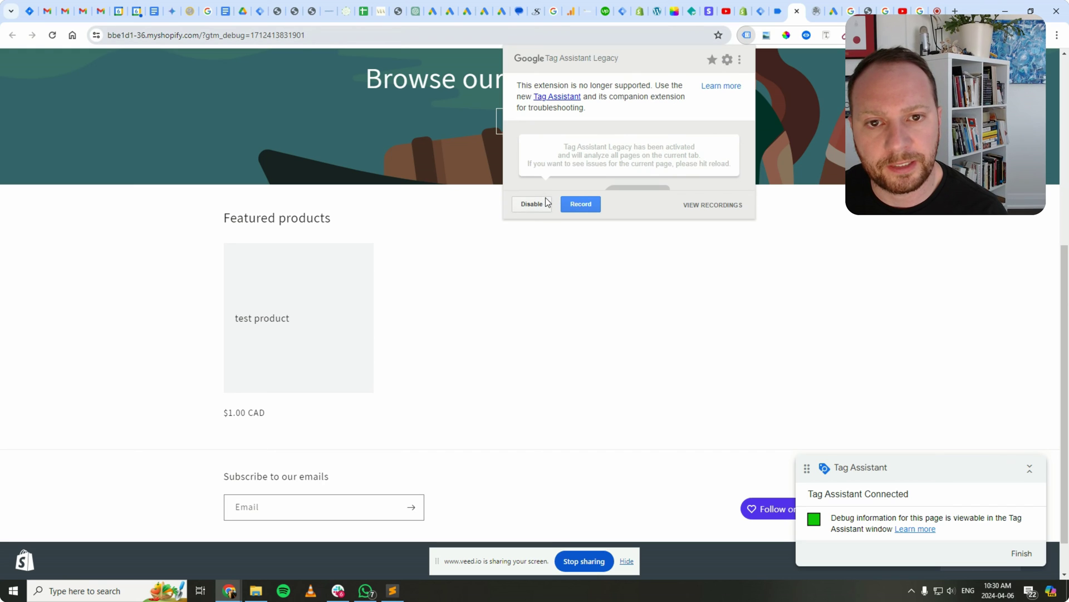
{"action": "left_click", "coordinate": [828, 281]}
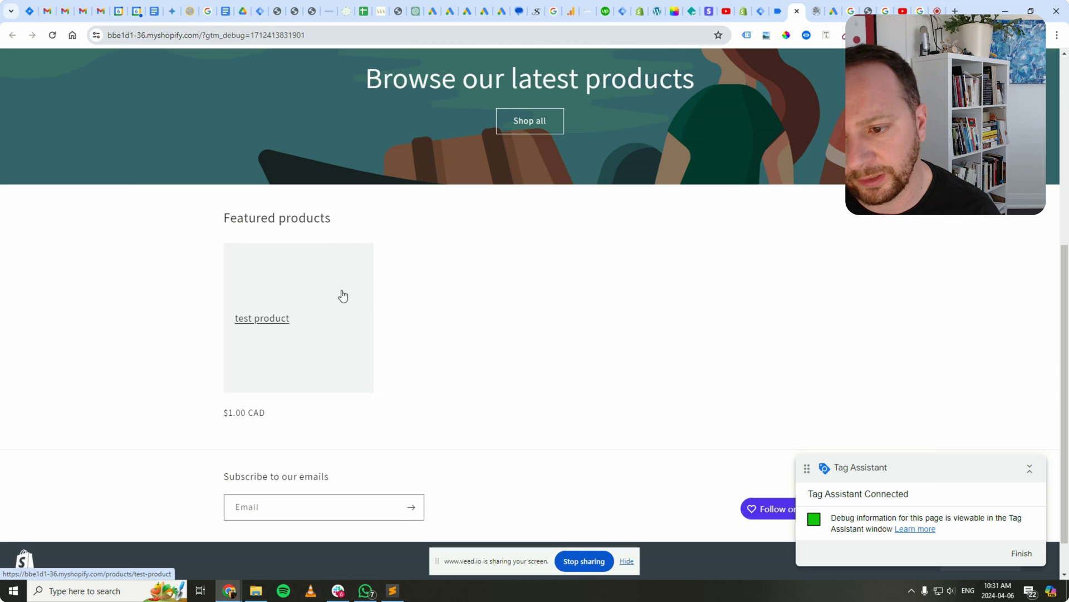
{"action": "left_click", "coordinate": [290, 303]}
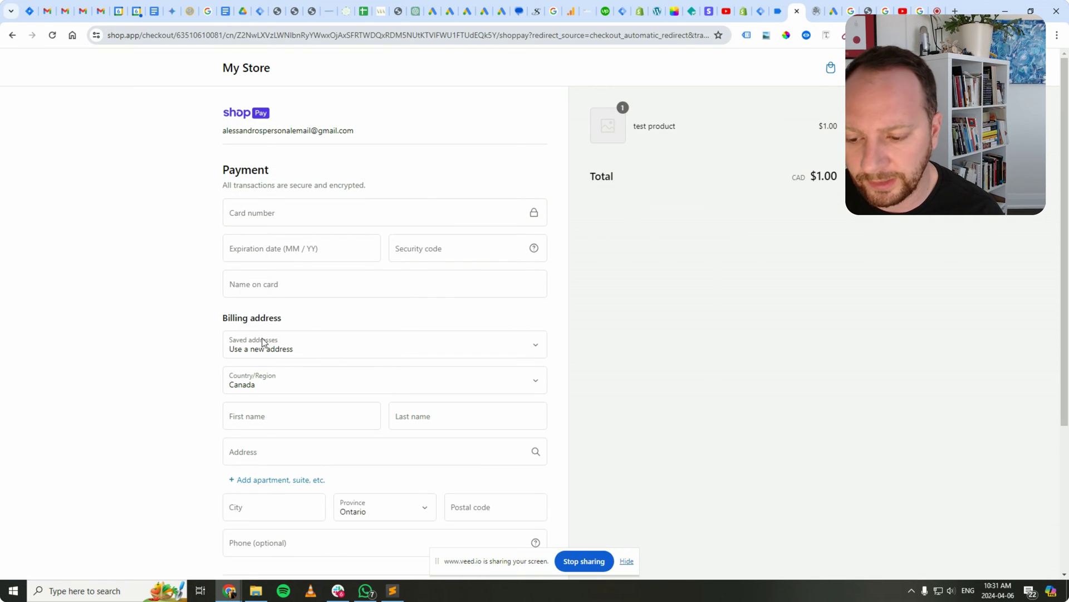
{"action": "scroll", "coordinate": [295, 348], "scroll_direction": "down", "scroll_amount": 3}
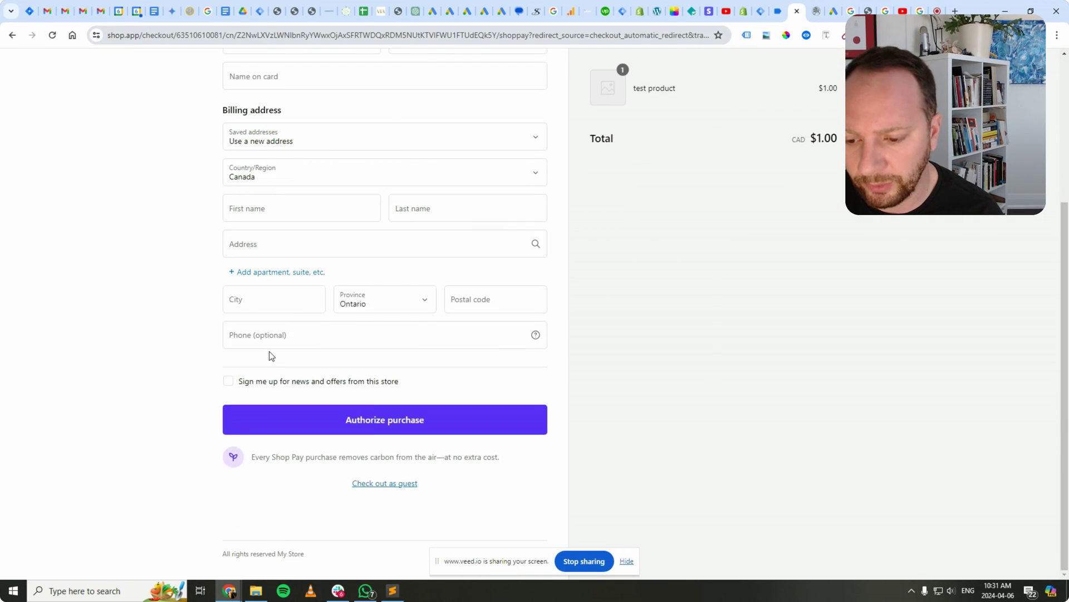
Check out as guest with Cash on Delivery, autofill e-mail and billing address, and complete the order
{"action": "left_click", "coordinate": [390, 484]}
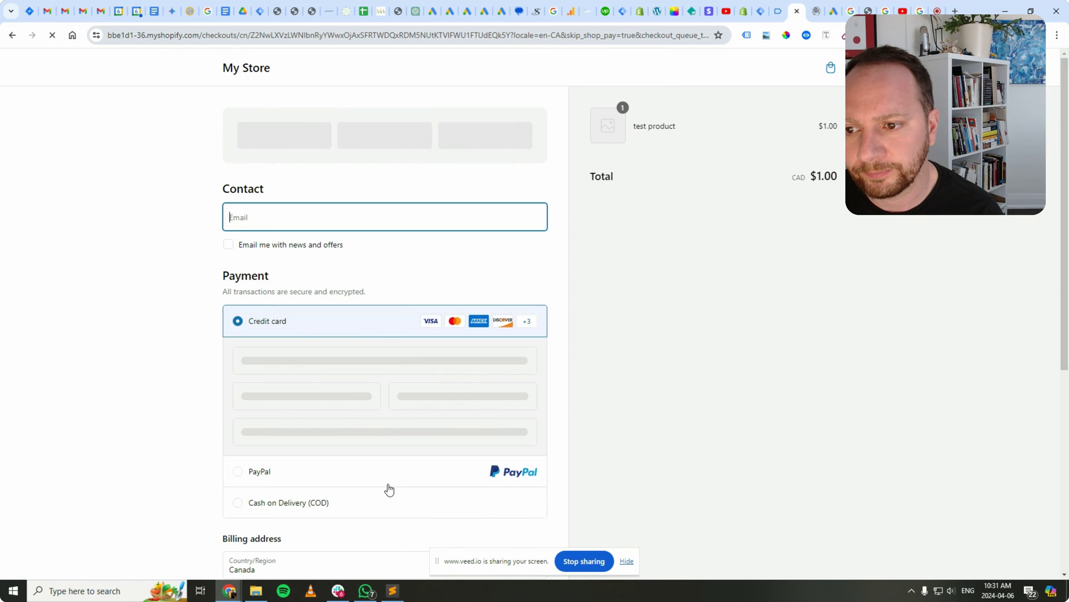
{"action": "scroll", "coordinate": [263, 408], "scroll_direction": "down", "scroll_amount": 2}
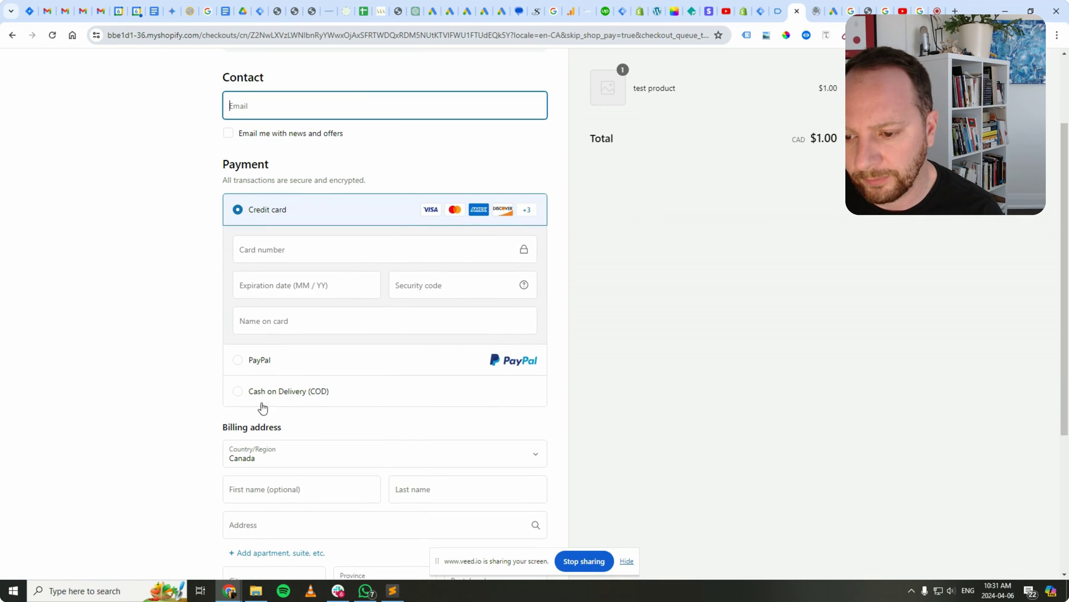
{"action": "left_click", "coordinate": [235, 391]}
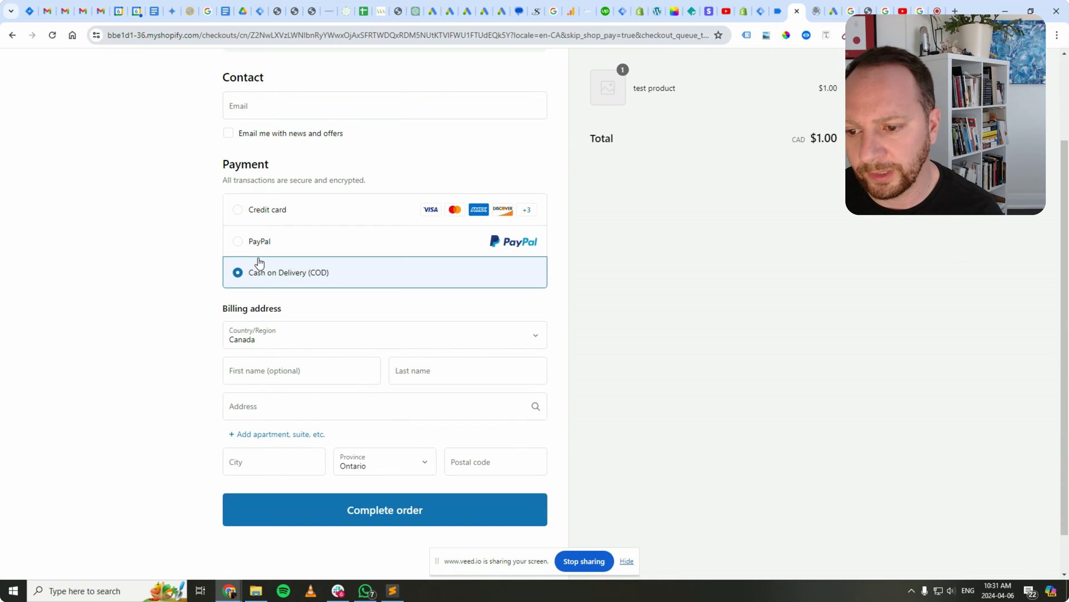
{"action": "left_click", "coordinate": [251, 104]}
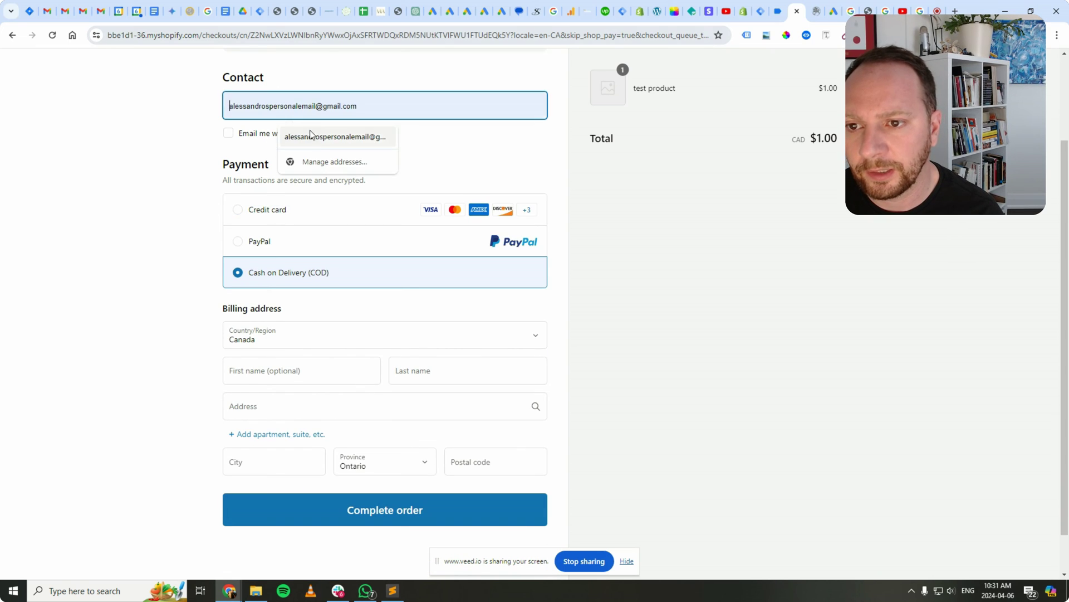
{"action": "left_click", "coordinate": [314, 136]}
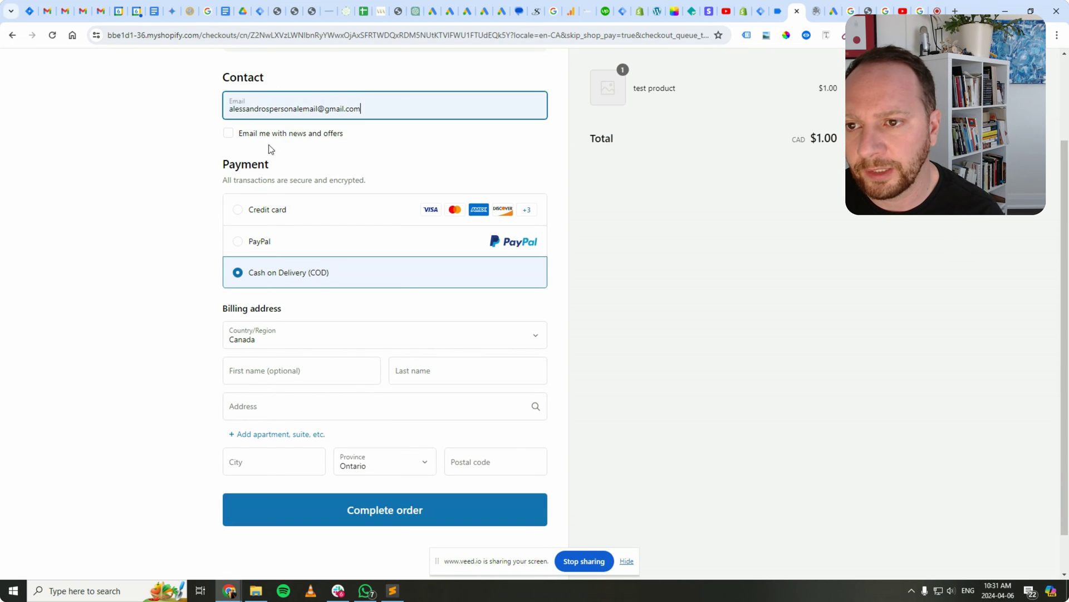
{"action": "left_click", "coordinate": [266, 380]}
{"action": "left_click", "coordinate": [295, 402]}
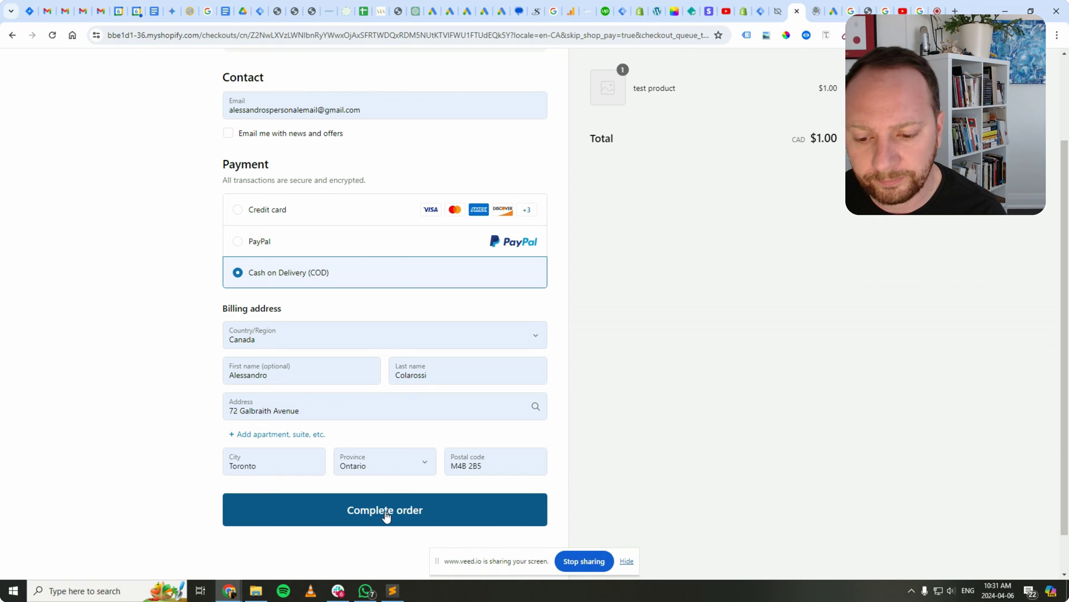
{"action": "left_click", "coordinate": [385, 512]}
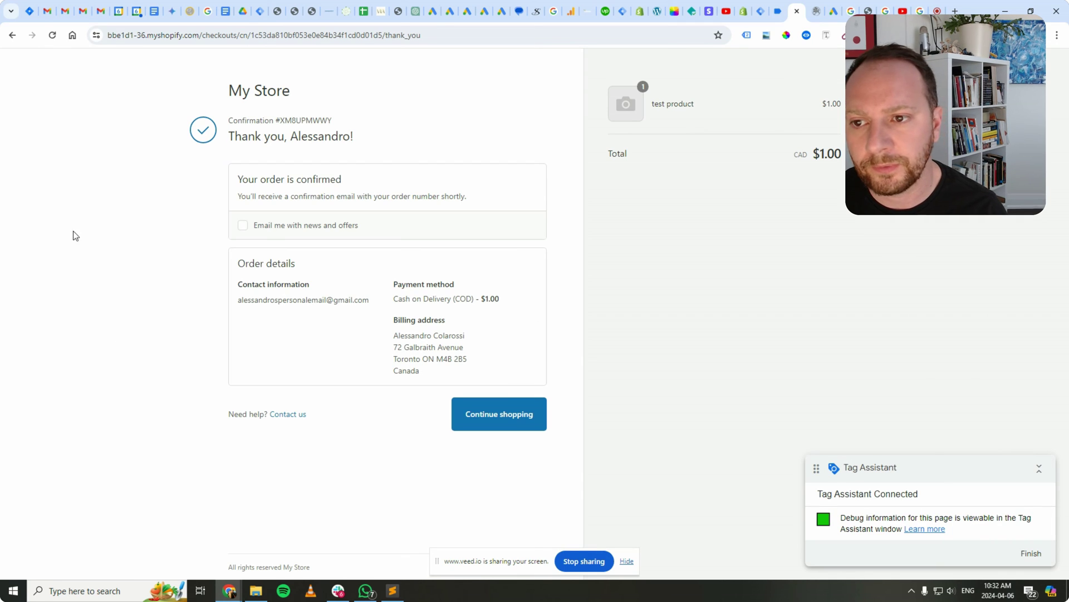
Open the analyzify_purchase event's Variables tab in Tag Assistant
{"action": "left_click", "coordinate": [778, 16]}
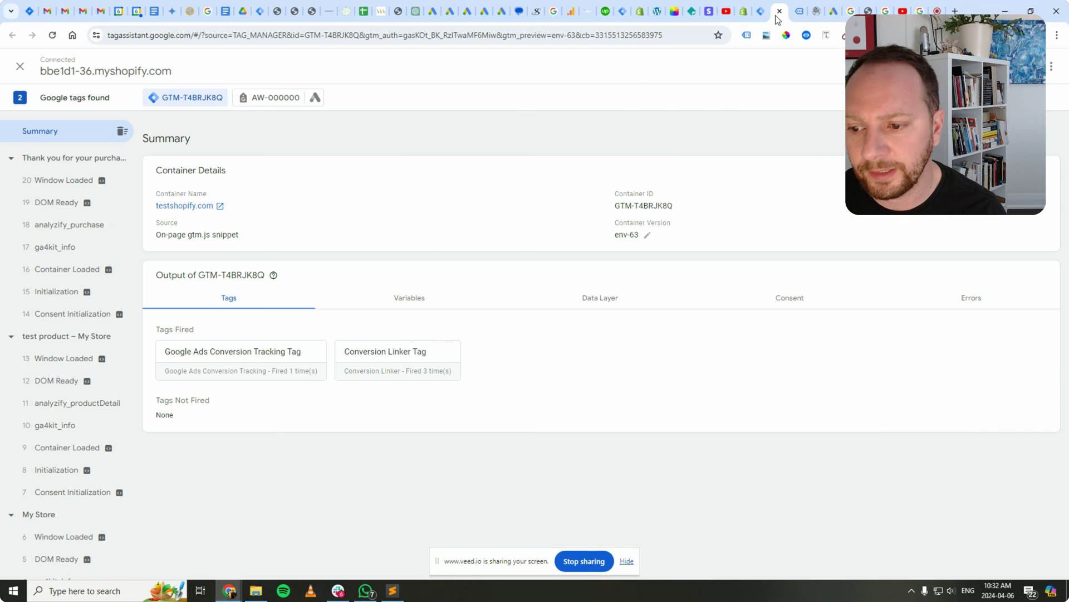
{"action": "left_click", "coordinate": [40, 229]}
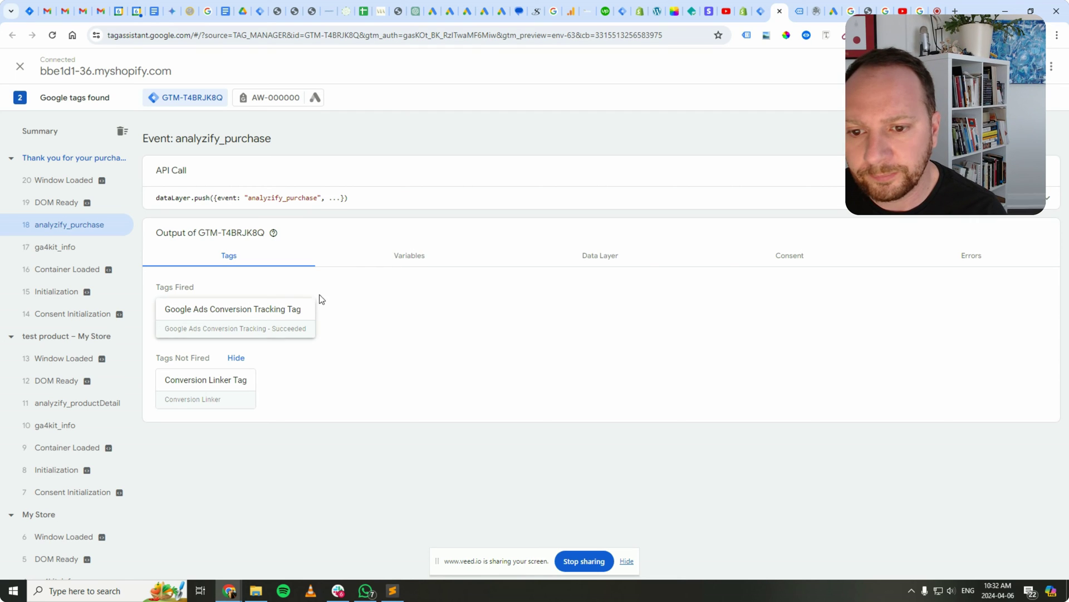
{"action": "left_click", "coordinate": [411, 257]}
{"action": "scroll", "coordinate": [410, 270], "scroll_direction": "down", "scroll_amount": 7}
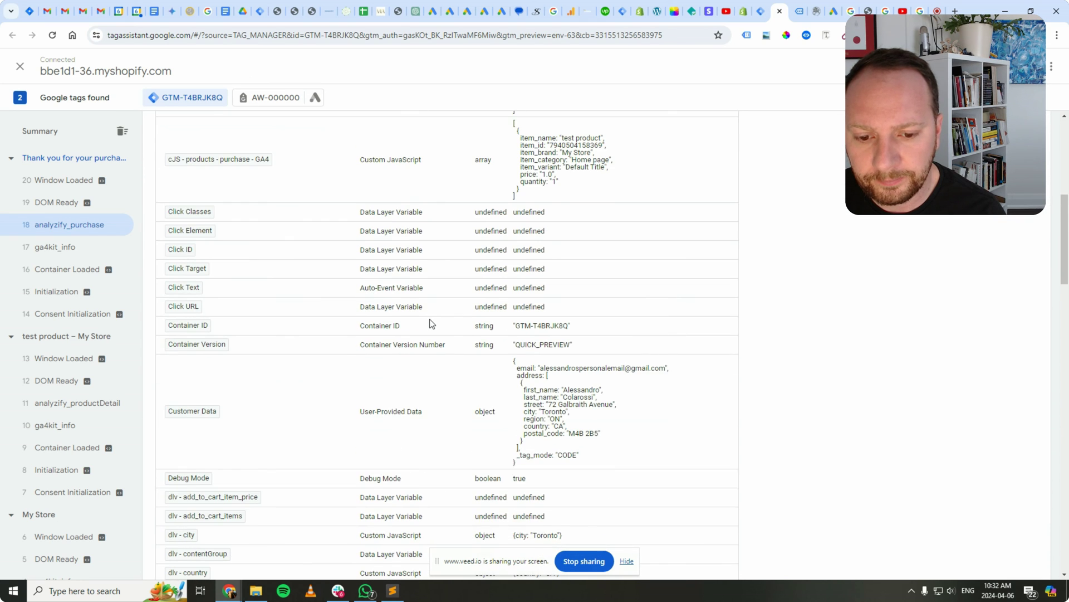
{"action": "scroll", "coordinate": [299, 329], "scroll_direction": "down", "scroll_amount": 1}
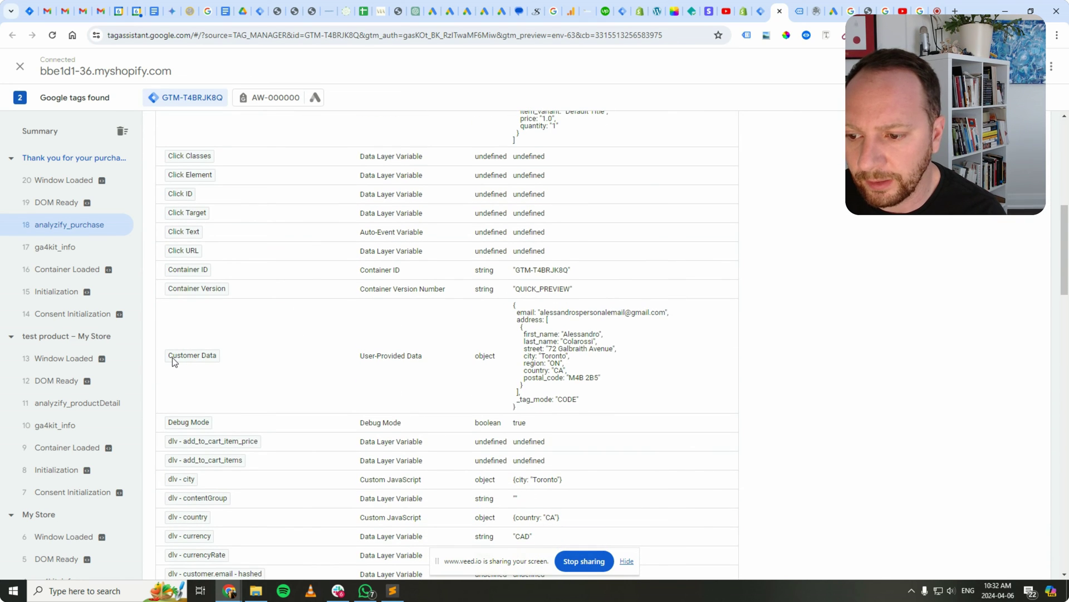
Review Customer Data's e-mail, first and last name, city, region, country and postal_code values
{"action": "double_click", "coordinate": [546, 315]}
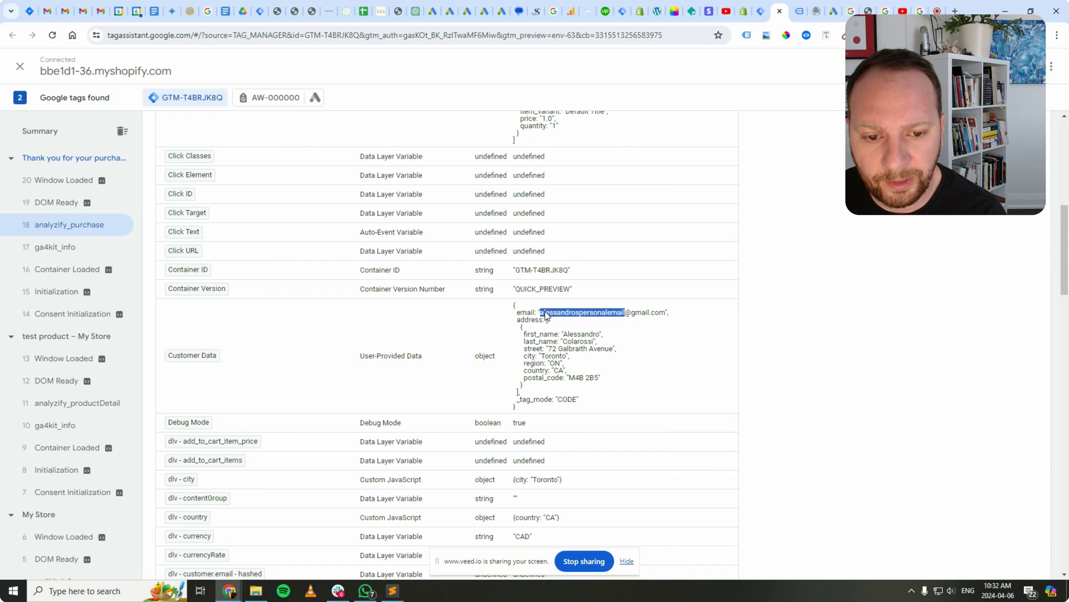
{"action": "triple_click", "coordinate": [546, 315]}
{"action": "left_click_drag", "start_coordinate": [666, 313], "coordinate": [545, 316]}
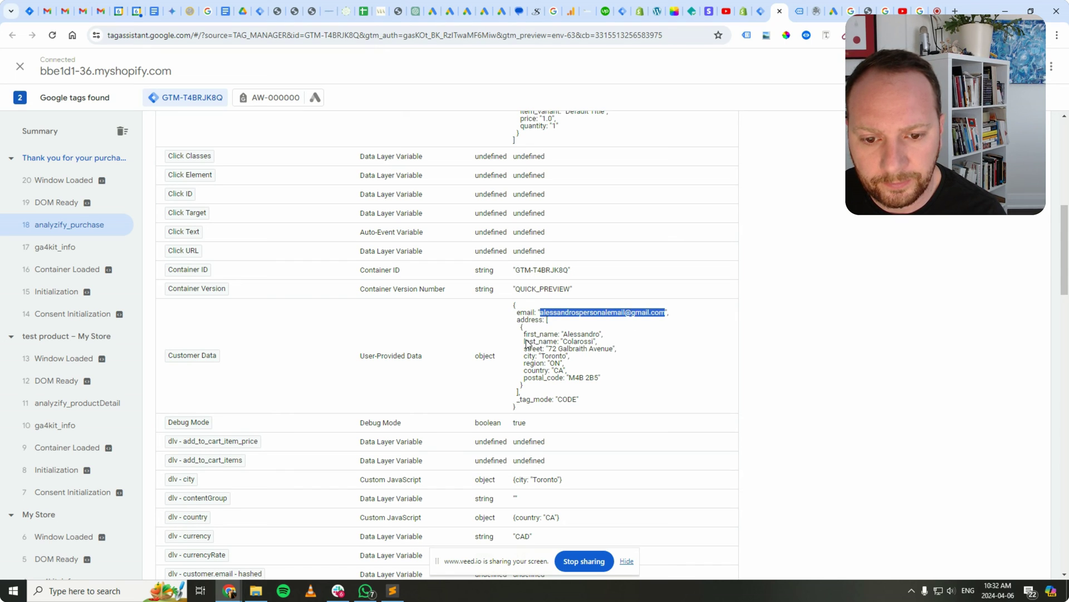
{"action": "triple_click", "coordinate": [564, 336]}
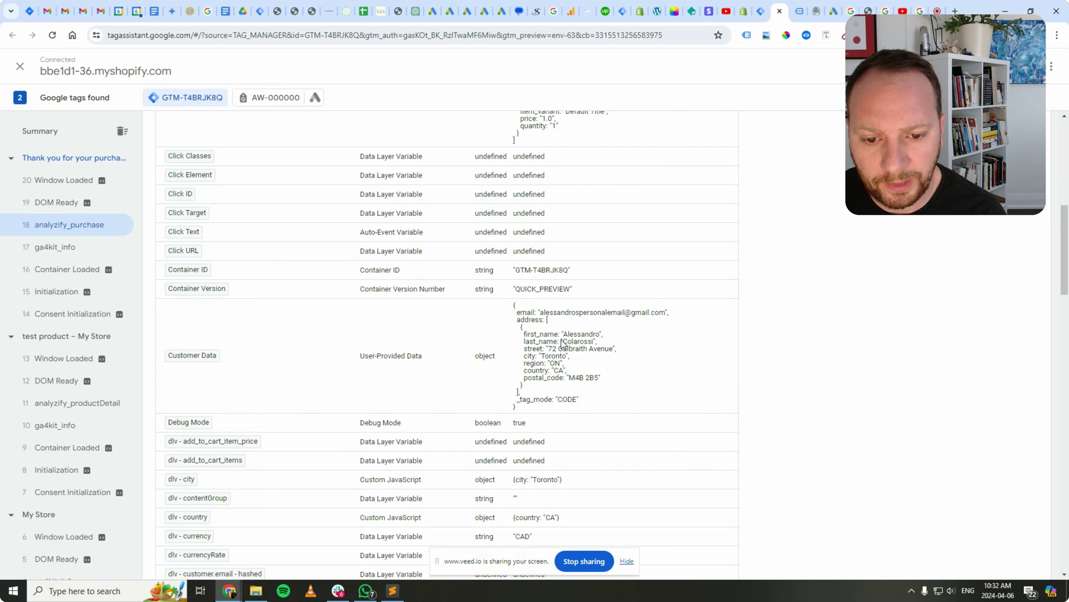
{"action": "triple_click", "coordinate": [563, 342]}
{"action": "triple_click", "coordinate": [563, 349]}
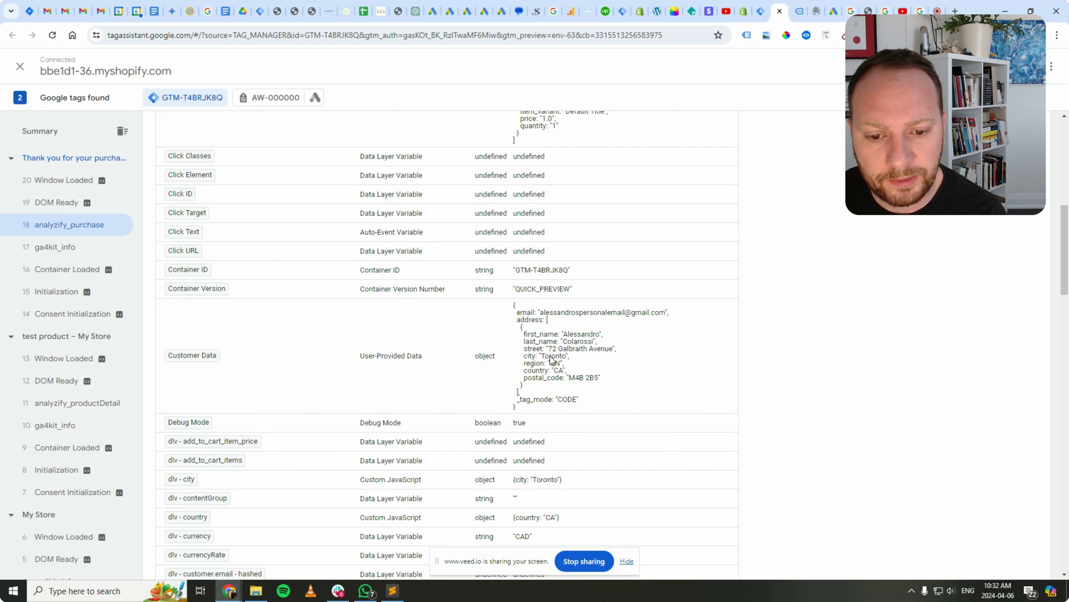
{"action": "triple_click", "coordinate": [551, 356]}
{"action": "triple_click", "coordinate": [549, 363]}
{"action": "triple_click", "coordinate": [549, 370]}
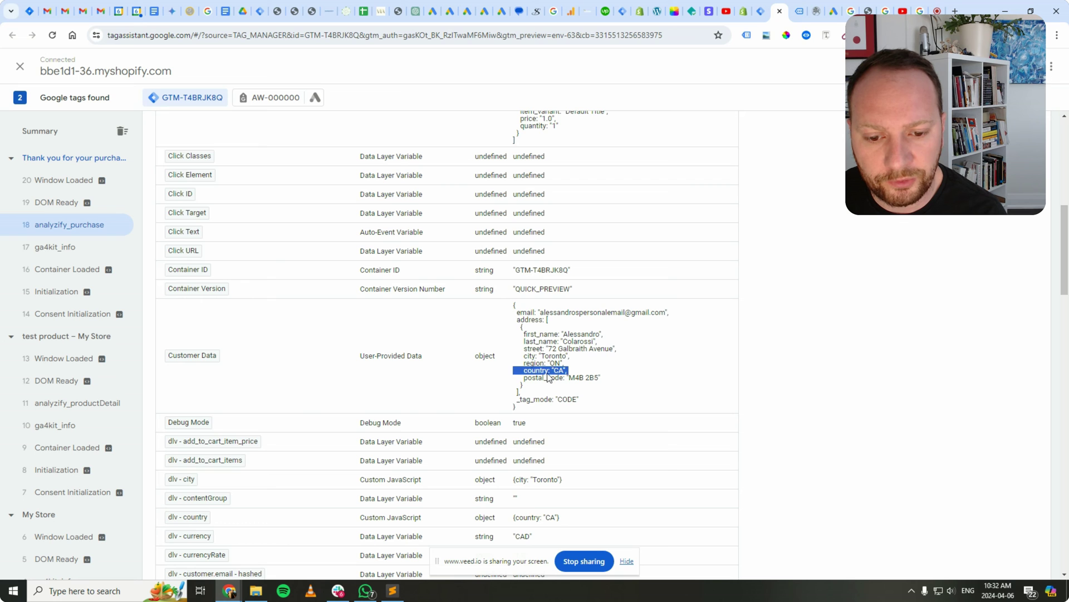
{"action": "left_click", "coordinate": [551, 380]}
{"action": "triple_click", "coordinate": [550, 381]}
{"action": "left_click", "coordinate": [572, 387]}
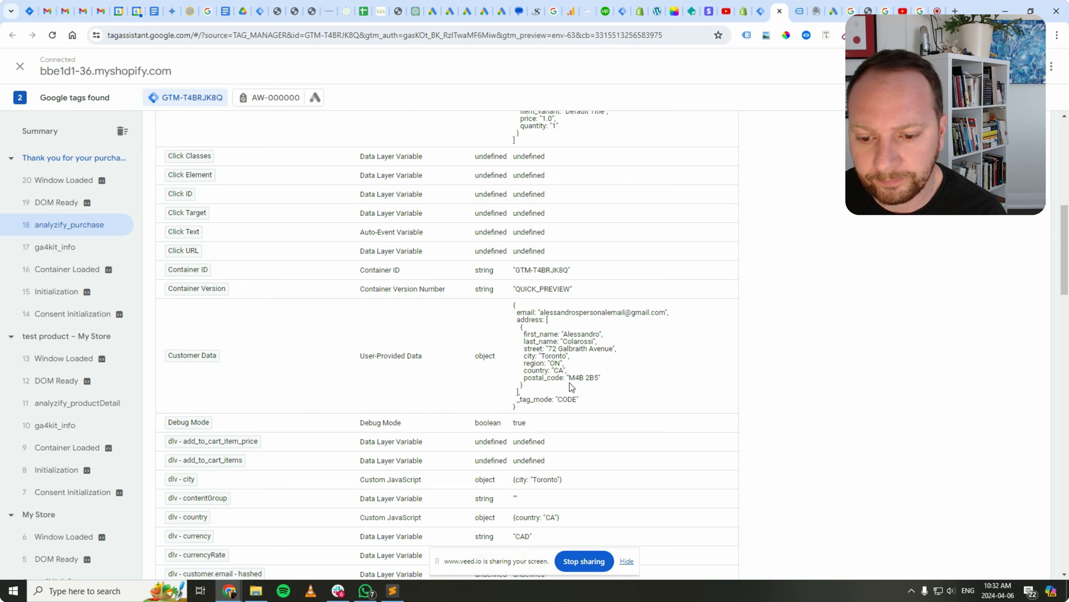
Check the EC Vars variable's email entry and its phone: null entry
{"action": "scroll", "coordinate": [554, 382], "scroll_direction": "down", "scroll_amount": 10}
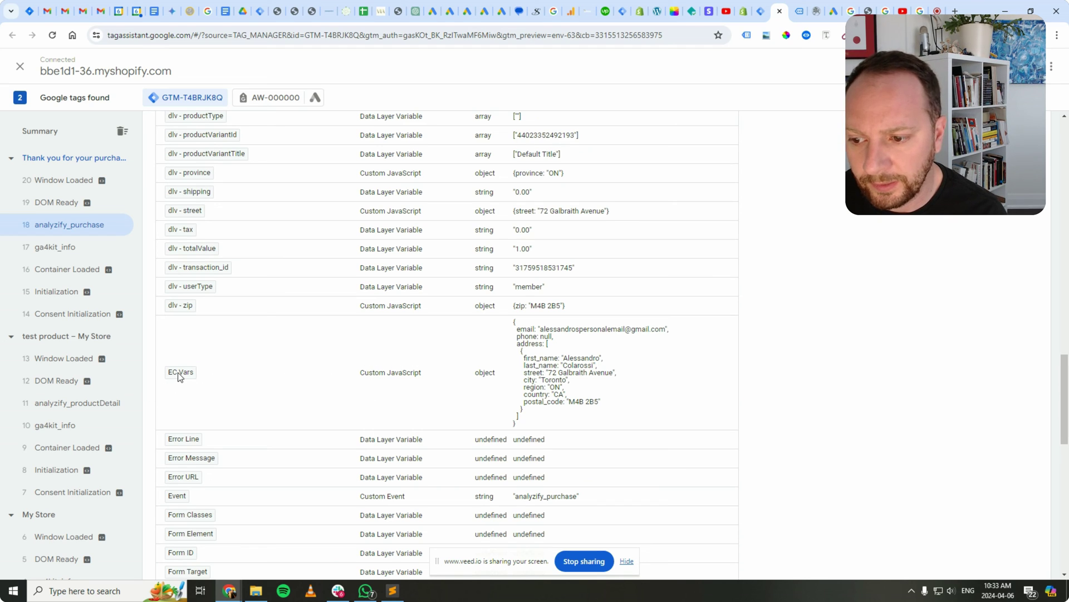
{"action": "triple_click", "coordinate": [547, 334]}
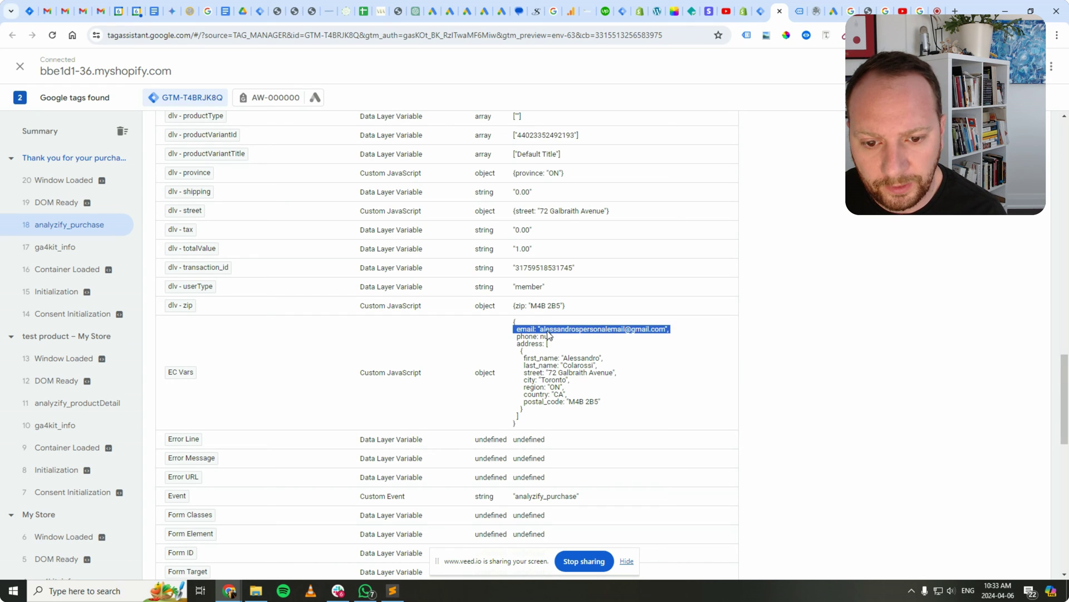
{"action": "triple_click", "coordinate": [535, 337]}
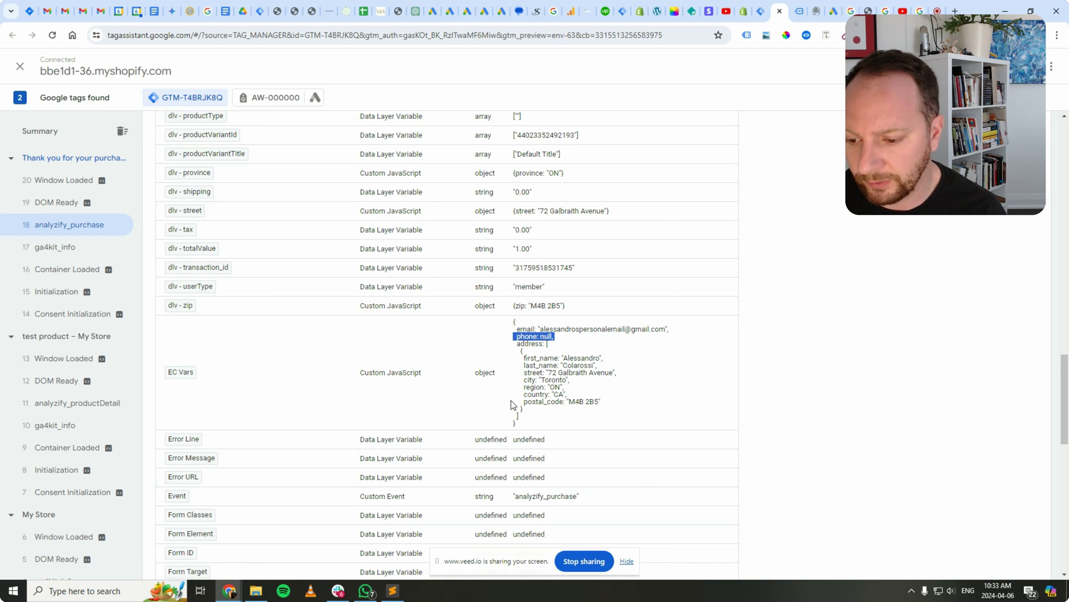
Inspect Shopify Enhanced Conversion Variables (Customer Data): email, phone, names, street and city
{"action": "scroll", "coordinate": [513, 404], "scroll_direction": "down", "scroll_amount": 1}
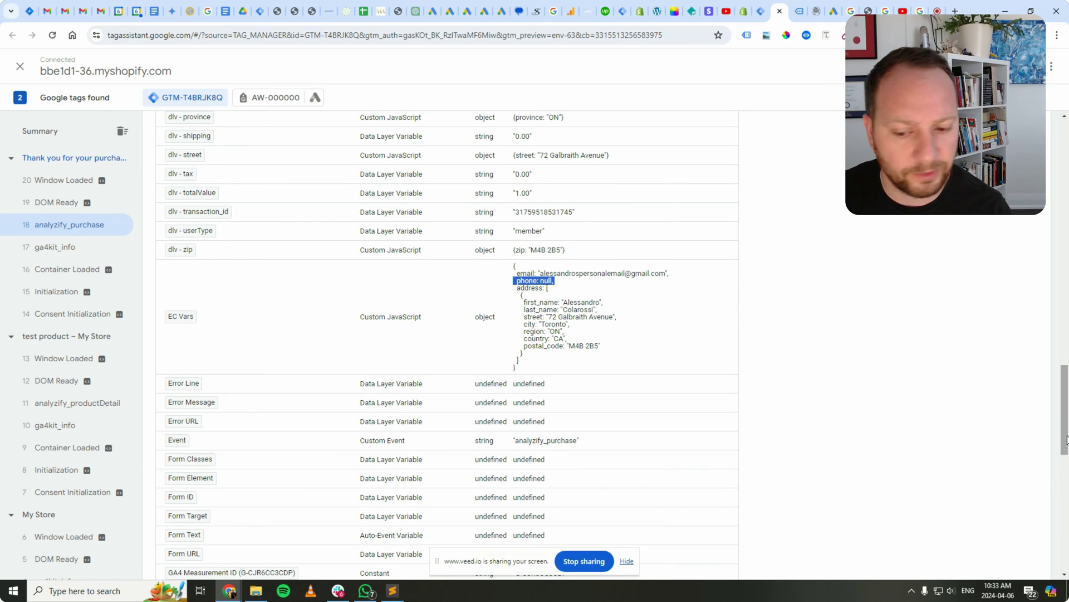
{"action": "left_click_drag", "start_coordinate": [1066, 428], "coordinate": [1066, 518]}
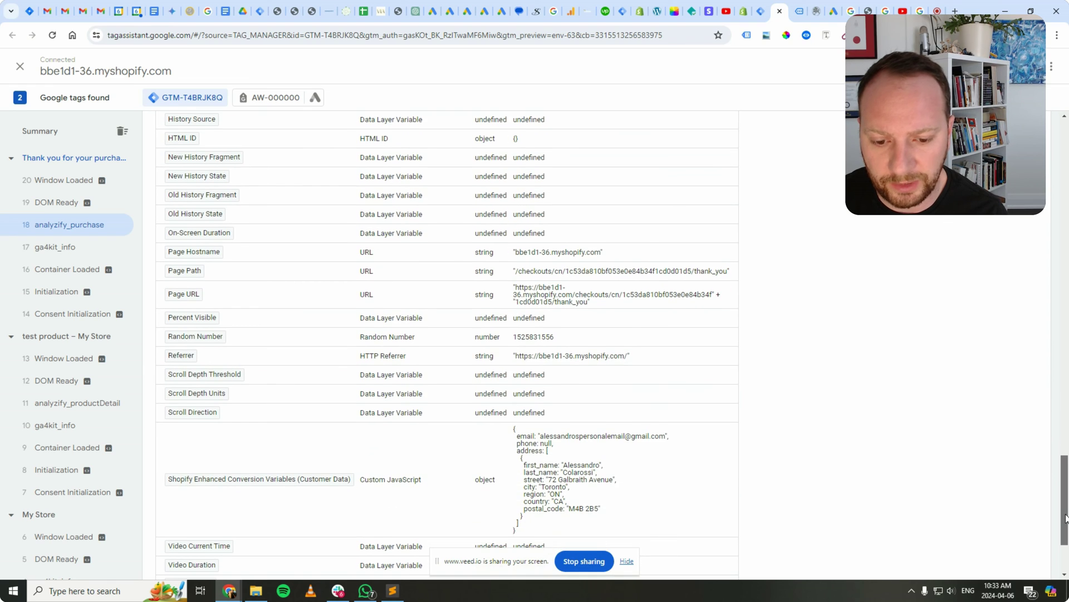
{"action": "scroll", "coordinate": [511, 374], "scroll_direction": "down", "scroll_amount": 2}
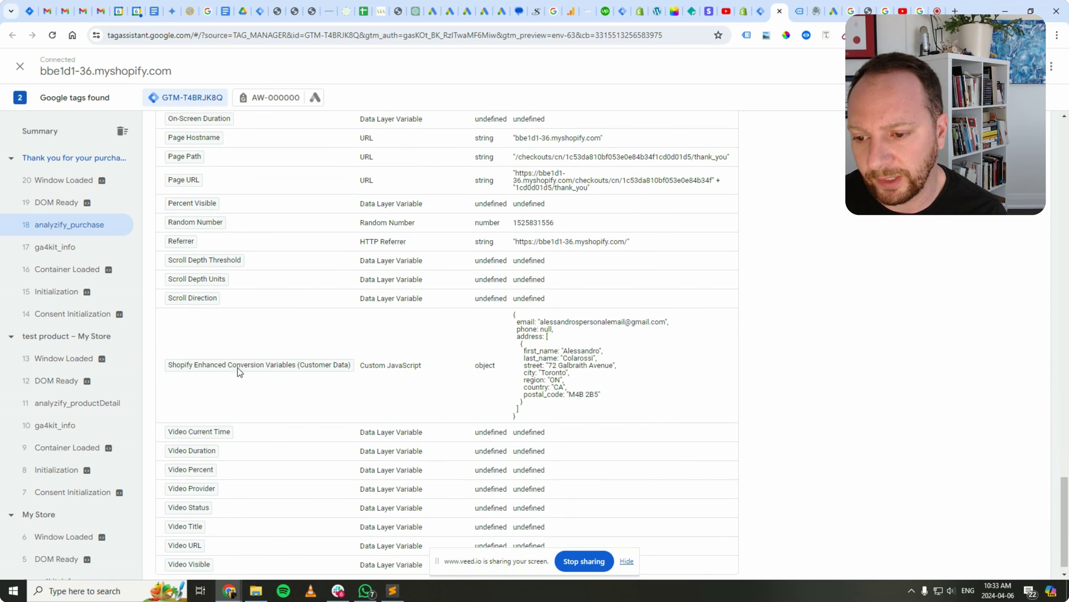
{"action": "triple_click", "coordinate": [544, 327]}
{"action": "triple_click", "coordinate": [544, 329]}
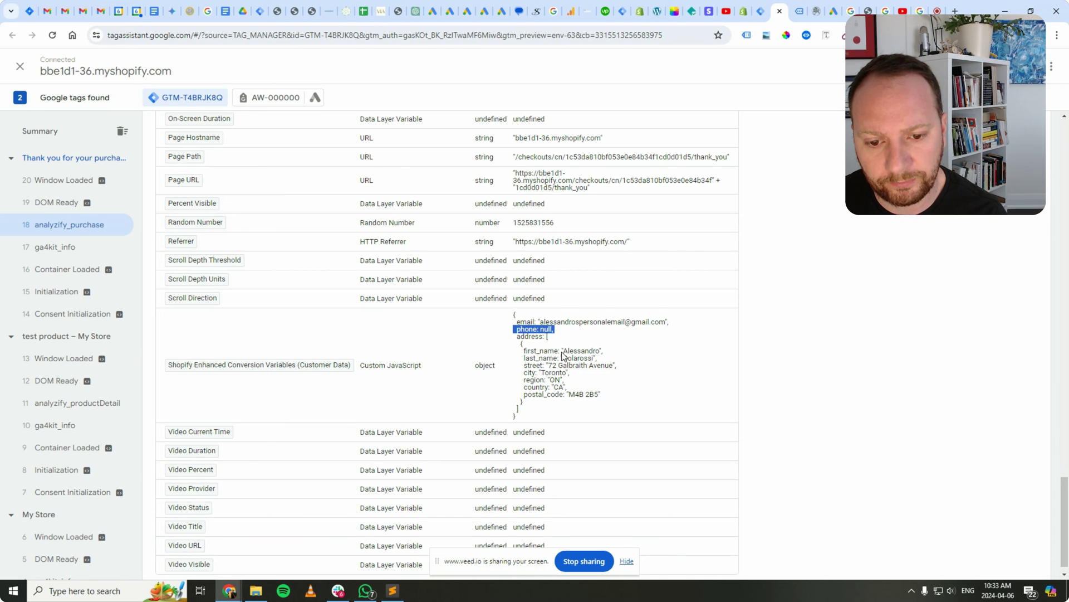
{"action": "triple_click", "coordinate": [562, 352]}
{"action": "triple_click", "coordinate": [564, 359]}
{"action": "double_click", "coordinate": [574, 365]}
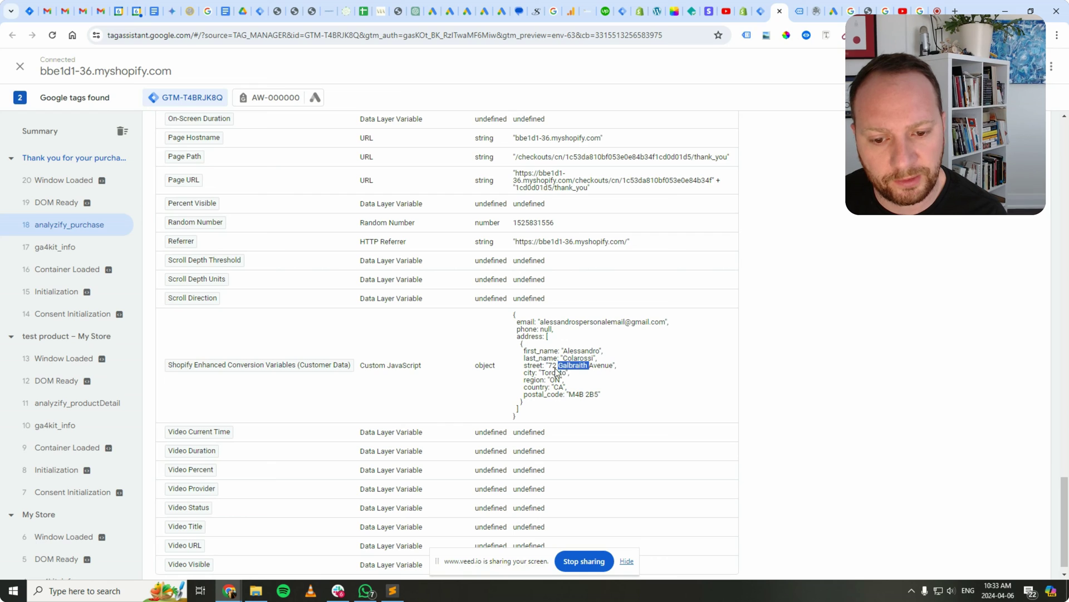
{"action": "double_click", "coordinate": [553, 373]}
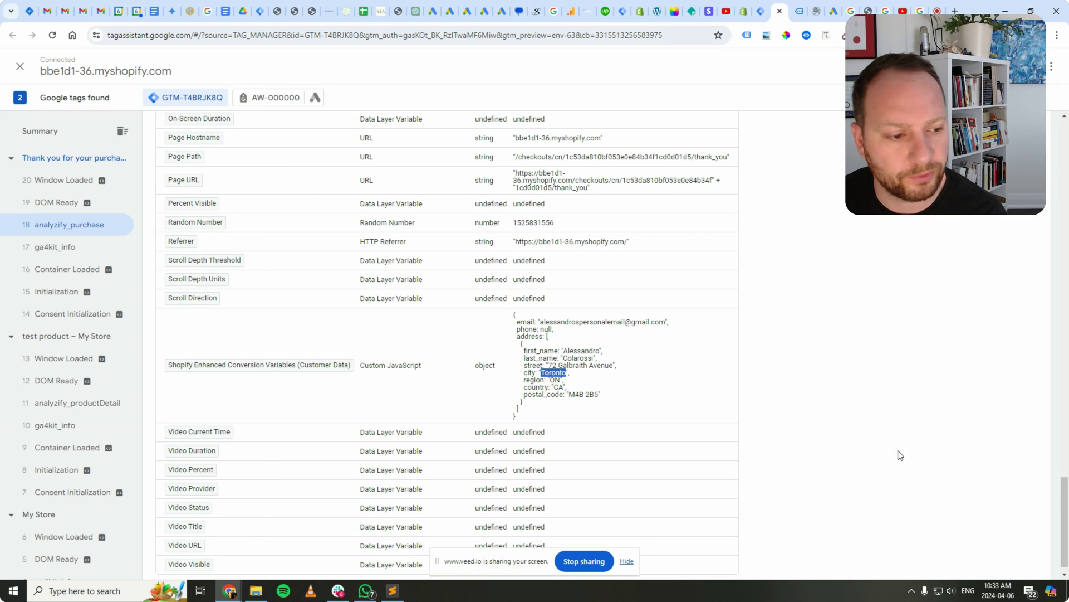
{"action": "left_click_drag", "start_coordinate": [1061, 506], "coordinate": [986, 156]}
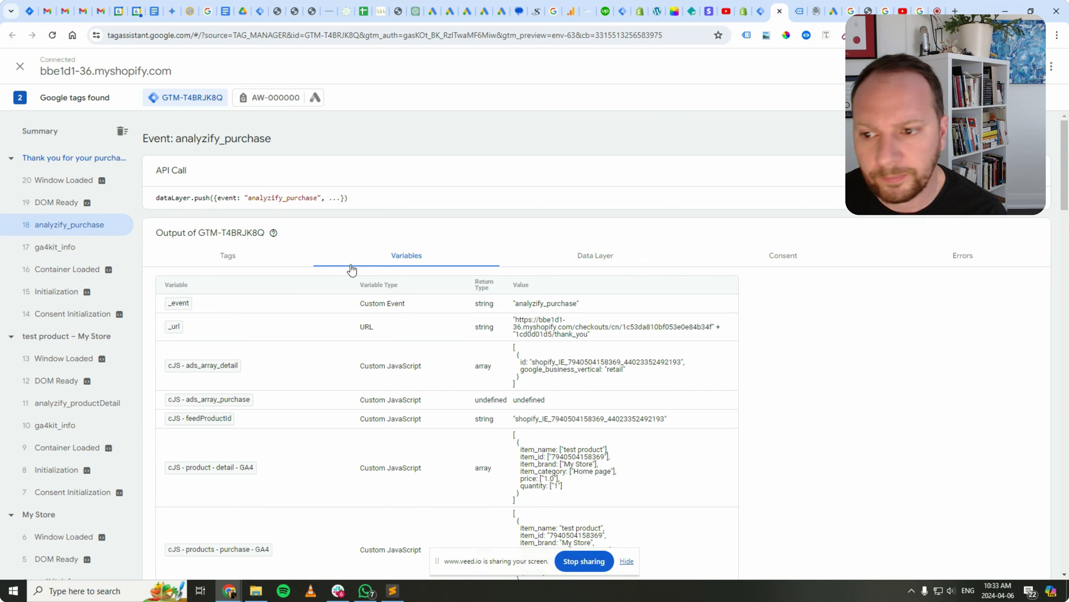
{"action": "left_click", "coordinate": [200, 288]}
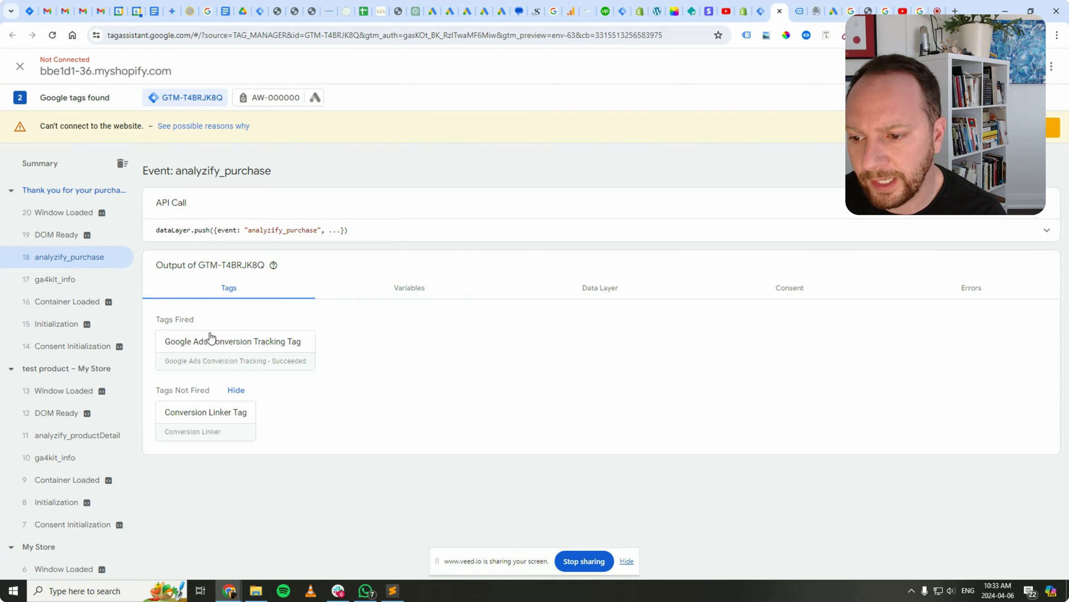
{"action": "left_click", "coordinate": [176, 345]}
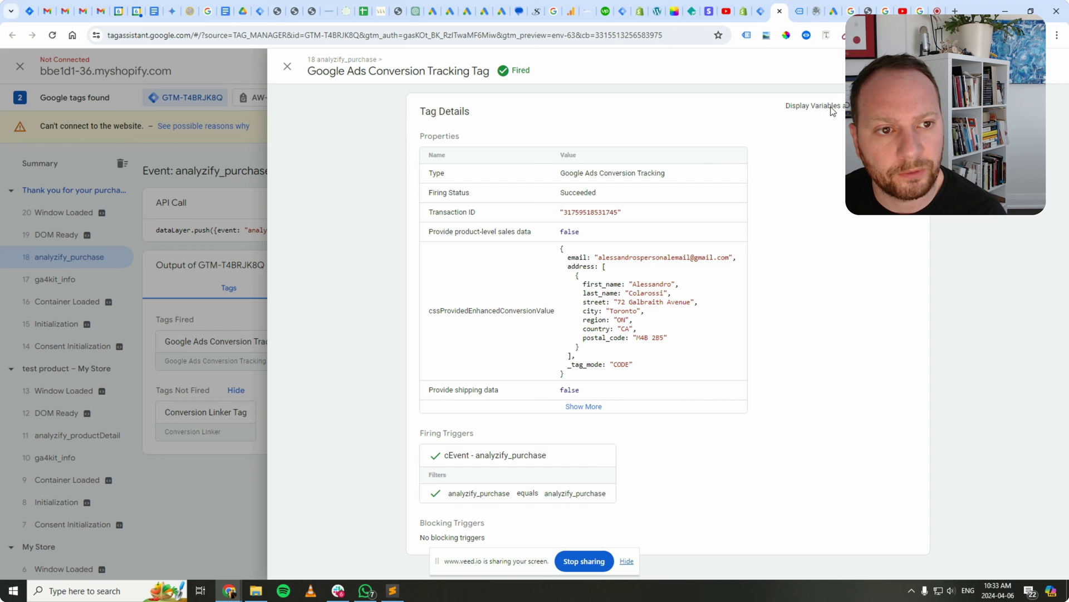
{"action": "left_click", "coordinate": [866, 105]}
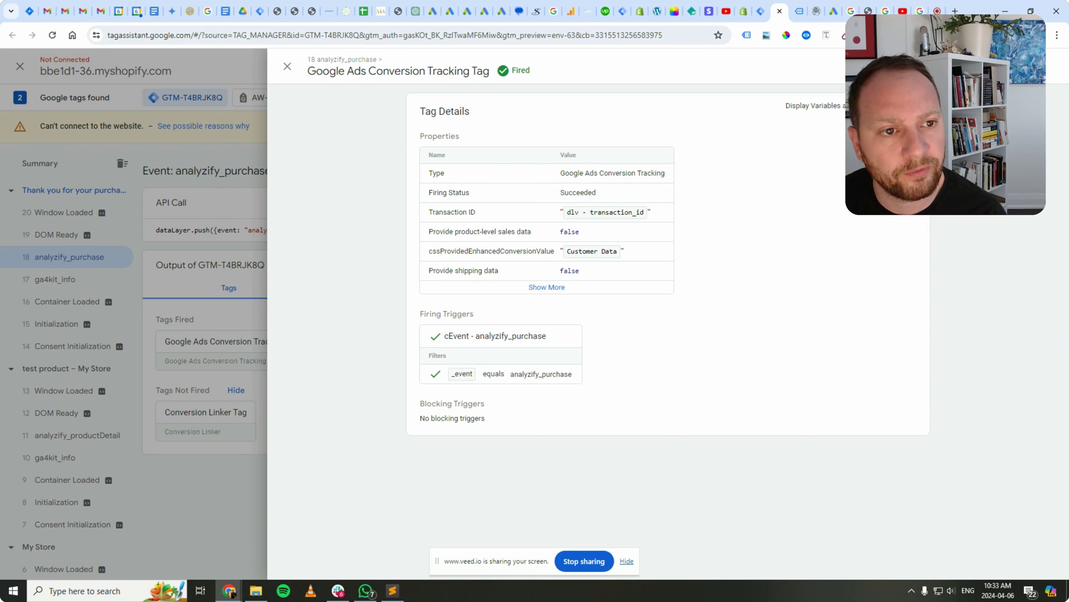
{"action": "left_click", "coordinate": [866, 105]}
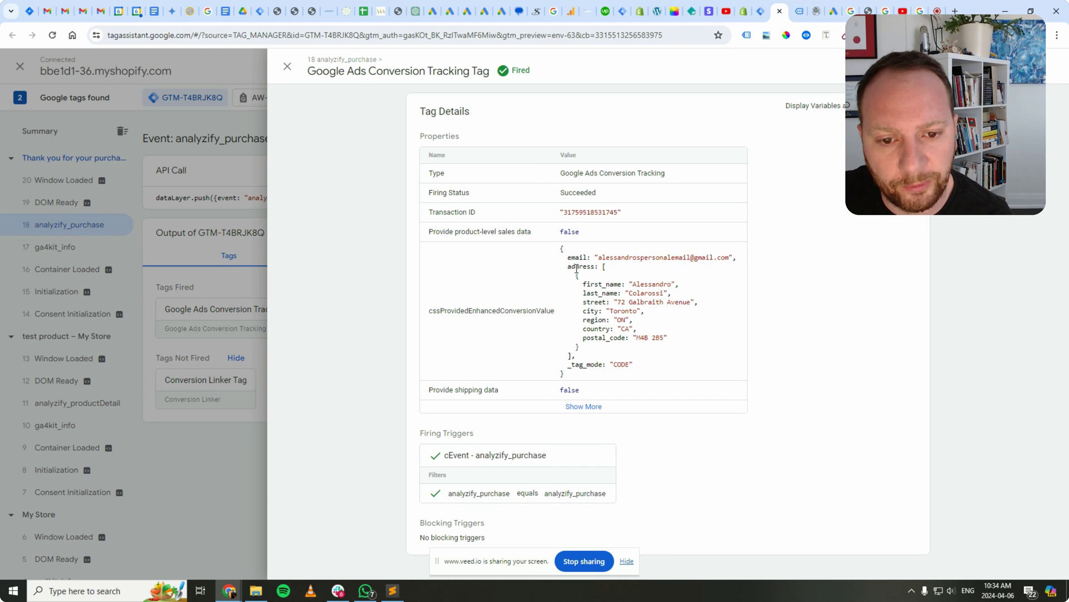
{"action": "double_click", "coordinate": [577, 267]}
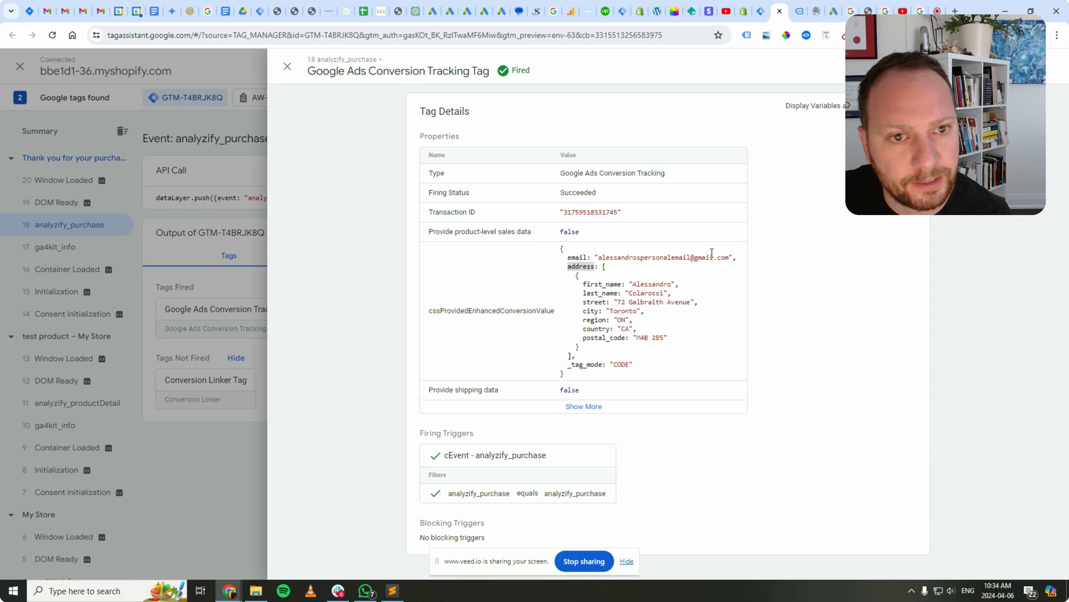
{"action": "left_click", "coordinate": [287, 68]}
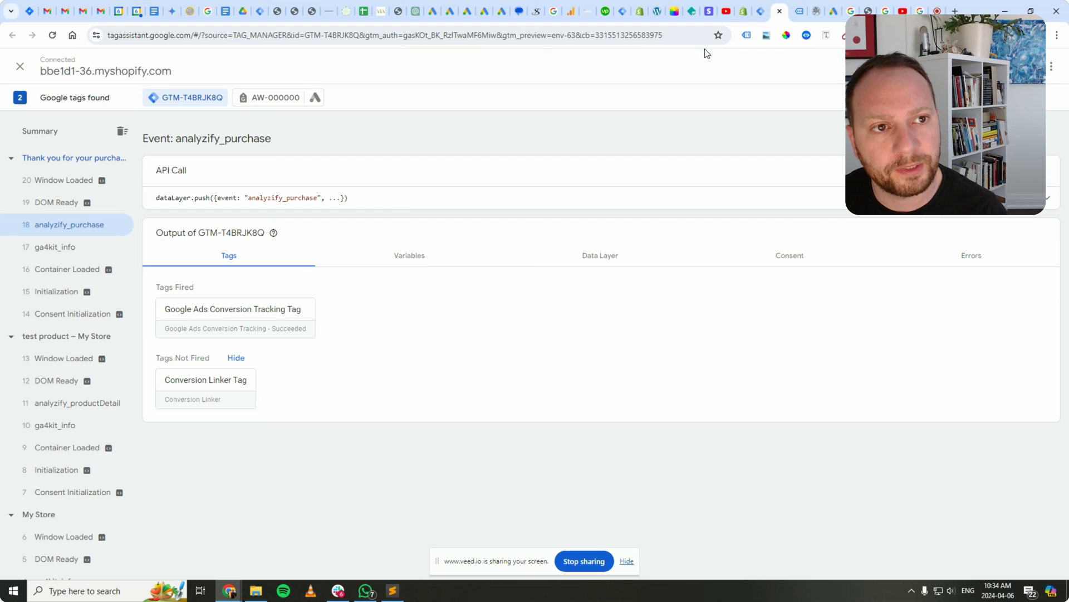
On the Shopify thank-you page, open the Google Ads Conversion Tracking request URLs in Tag Assistant Legacy
{"action": "left_click", "coordinate": [798, 11]}
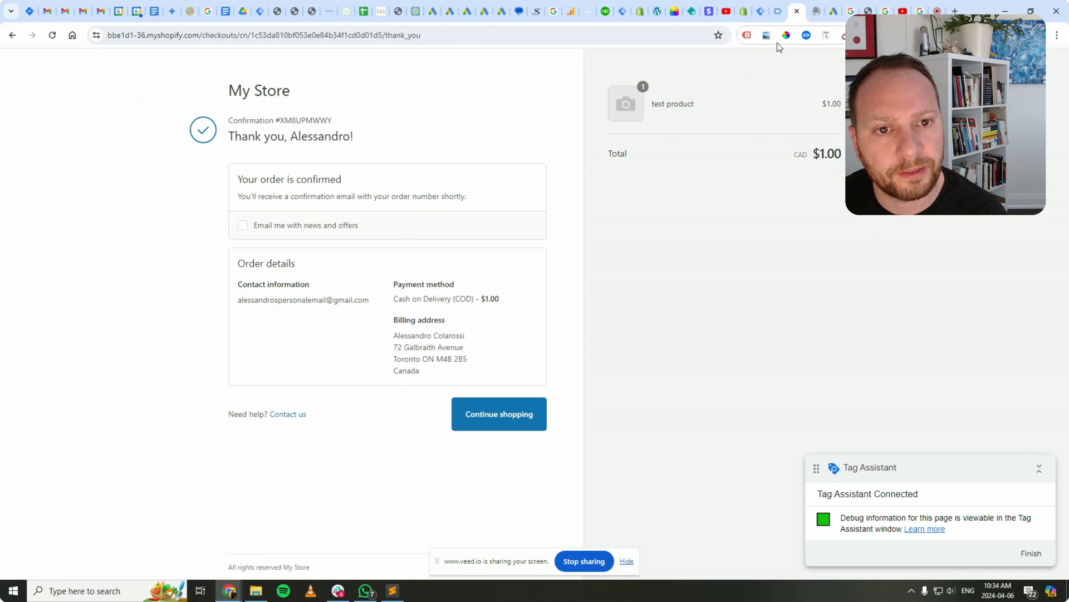
{"action": "left_click", "coordinate": [744, 35]}
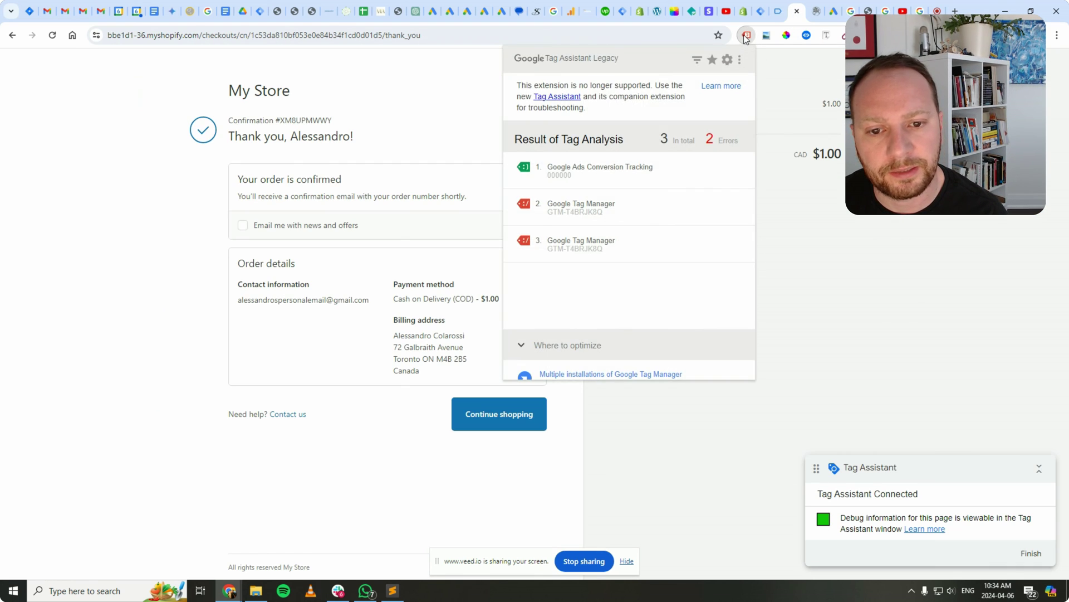
{"action": "left_click", "coordinate": [572, 177]}
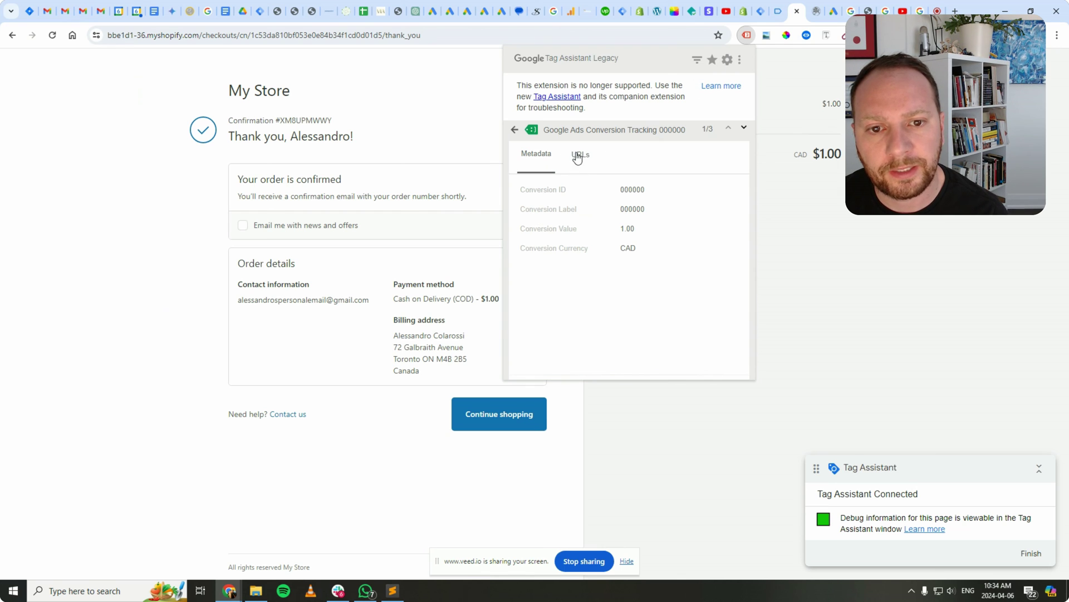
{"action": "left_click", "coordinate": [579, 154]}
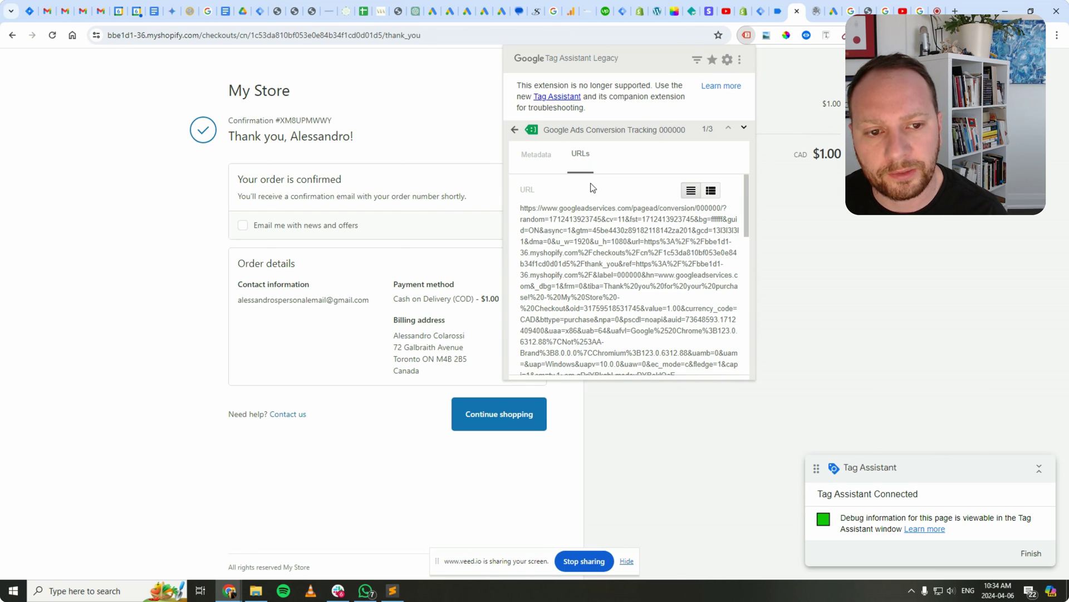
Show the conversion request as a parameter table and select the hashed em value
{"action": "left_click", "coordinate": [711, 192]}
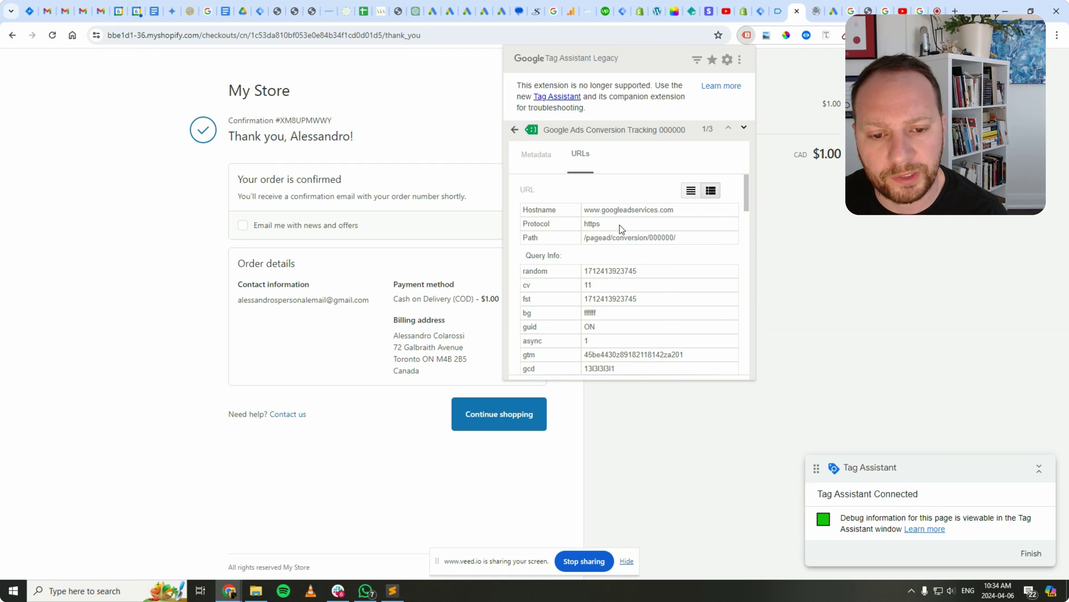
{"action": "scroll", "coordinate": [644, 217], "scroll_direction": "down", "scroll_amount": 3}
{"action": "scroll", "coordinate": [643, 219], "scroll_direction": "down", "scroll_amount": 6}
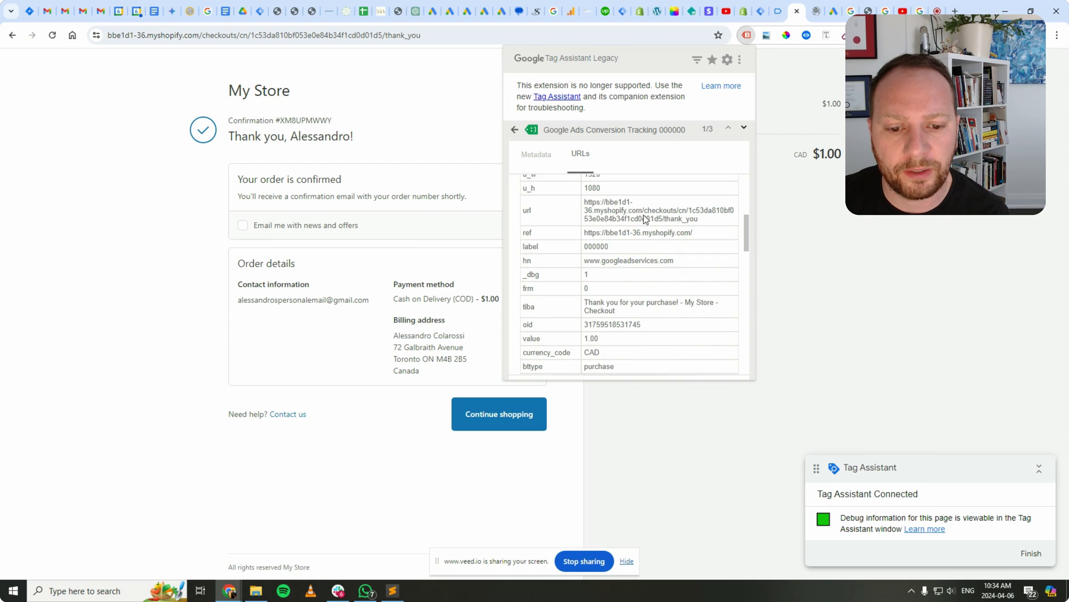
{"action": "scroll", "coordinate": [644, 223], "scroll_direction": "down", "scroll_amount": 2}
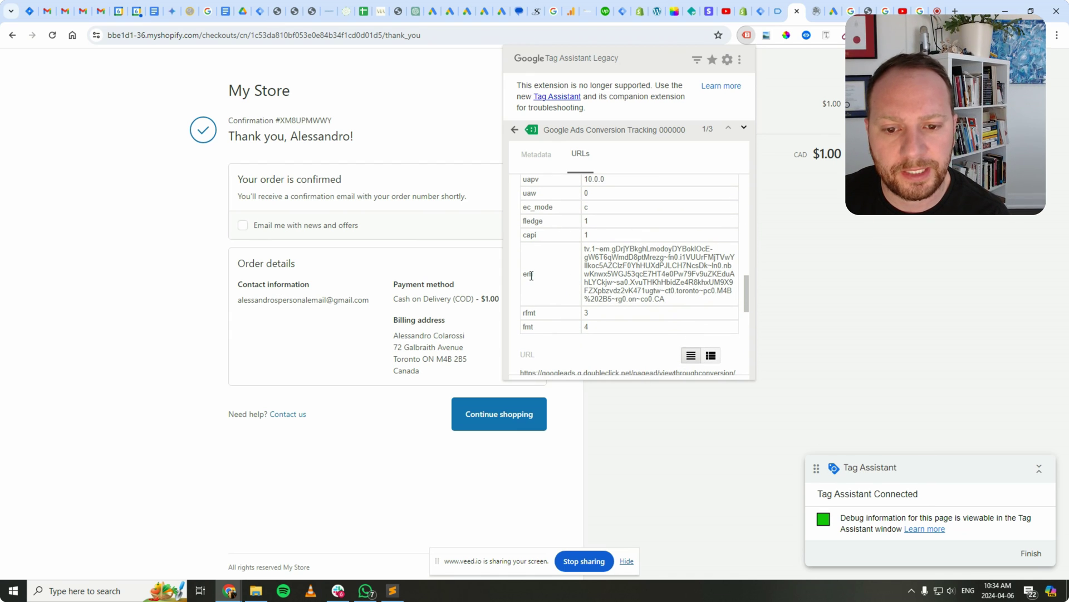
{"action": "triple_click", "coordinate": [594, 273]}
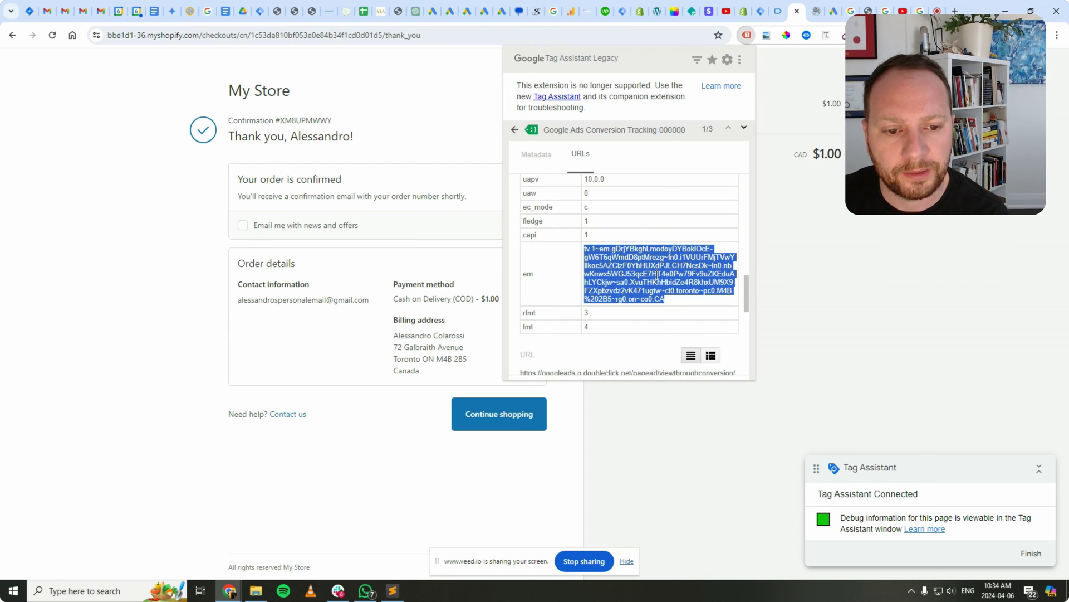
{"action": "left_click_drag", "start_coordinate": [682, 305], "coordinate": [582, 253]}
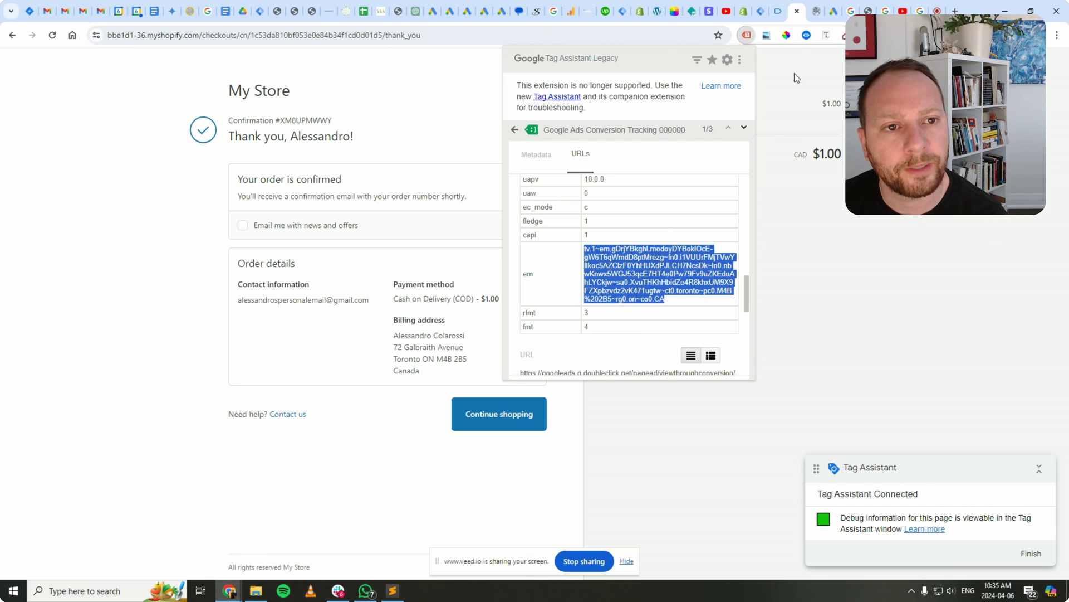
Close Tag Assistant and select the Shopify checkout customer-data function, lines 60–76, in Sublime Text
{"action": "left_click", "coordinate": [627, 561]}
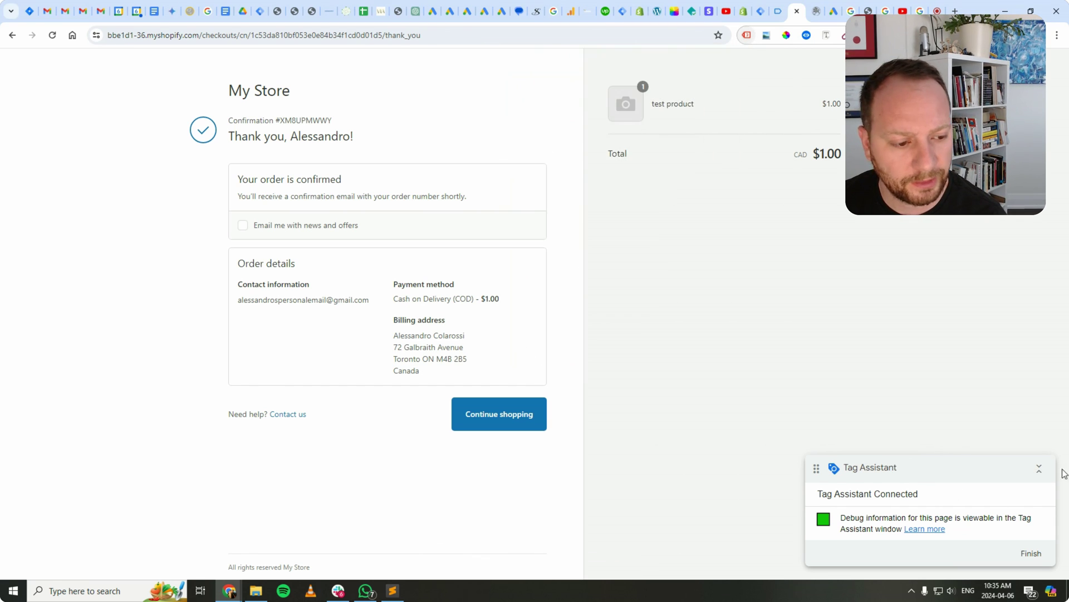
{"action": "left_click", "coordinate": [392, 591]}
{"action": "left_click", "coordinate": [227, 294]}
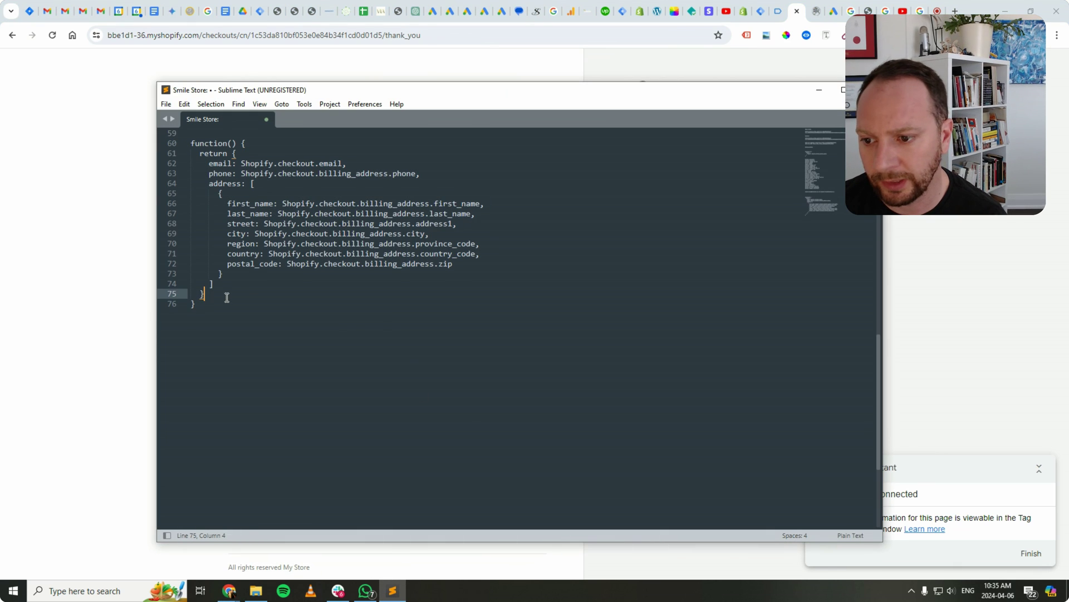
{"action": "left_click_drag", "start_coordinate": [196, 303], "coordinate": [191, 143]}
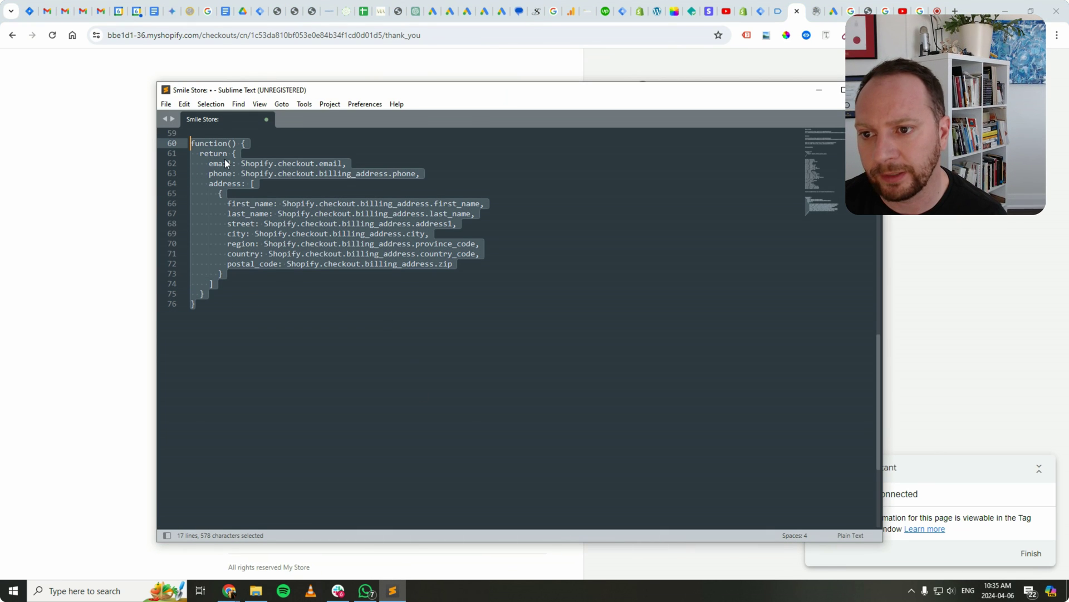